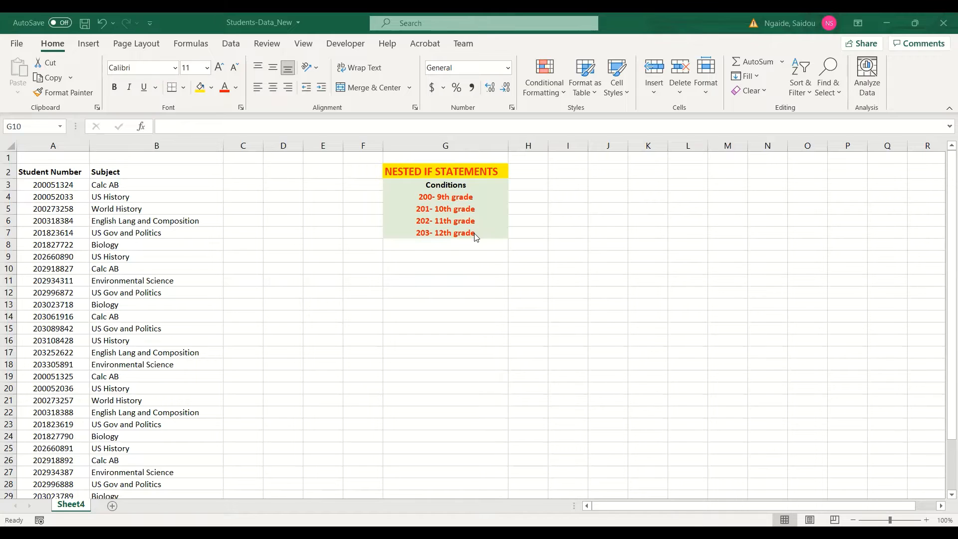
Step: Widen columns C and D next to the student number and subject data
{"action": "left_click", "coordinate": [72, 182]}
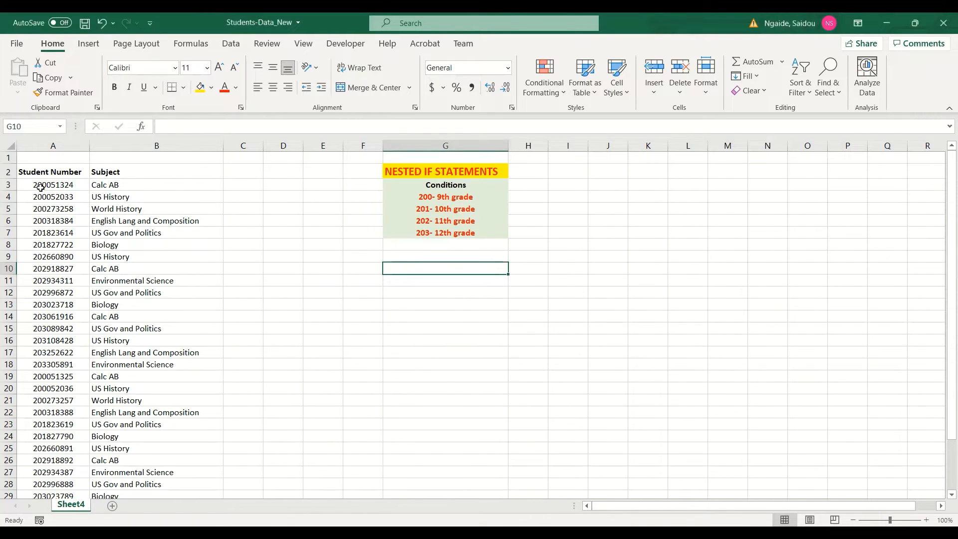
{"action": "left_click_drag", "start_coordinate": [40, 187], "coordinate": [42, 269]}
{"action": "left_click_drag", "start_coordinate": [44, 328], "coordinate": [42, 377]}
{"action": "scroll", "coordinate": [42, 371], "scroll_direction": "down", "scroll_amount": 4}
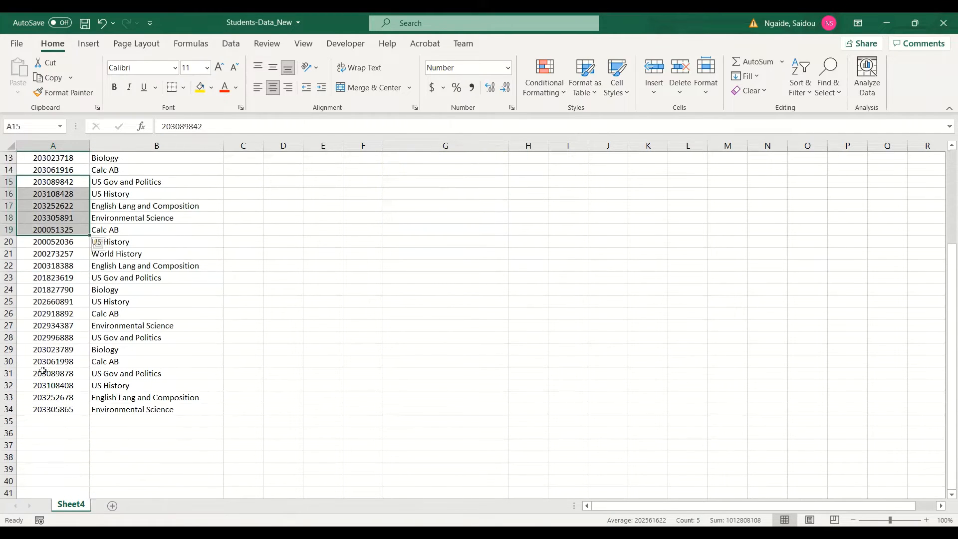
{"action": "scroll", "coordinate": [40, 283], "scroll_direction": "up", "scroll_amount": 4}
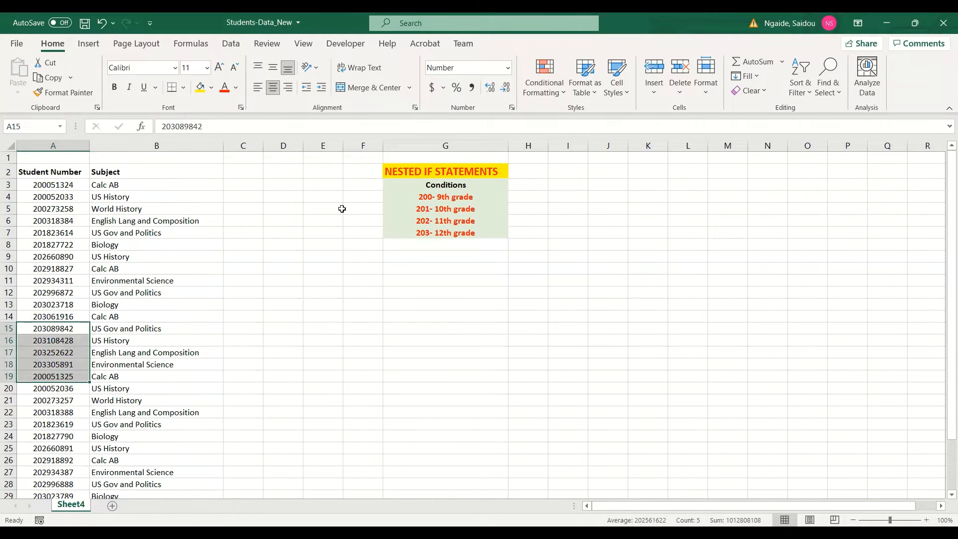
{"action": "left_click_drag", "start_coordinate": [264, 146], "coordinate": [387, 183]}
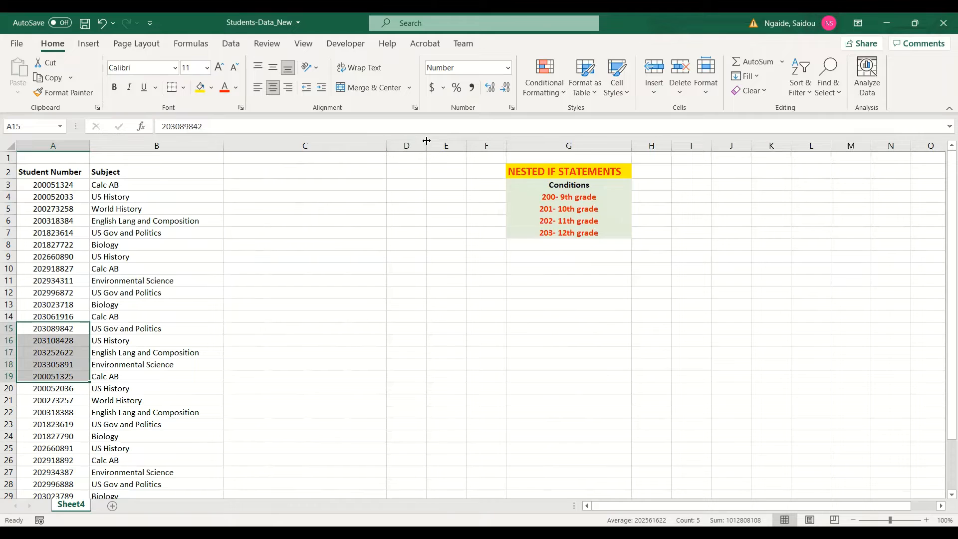
{"action": "left_click_drag", "start_coordinate": [558, 172], "coordinate": [627, 150]}
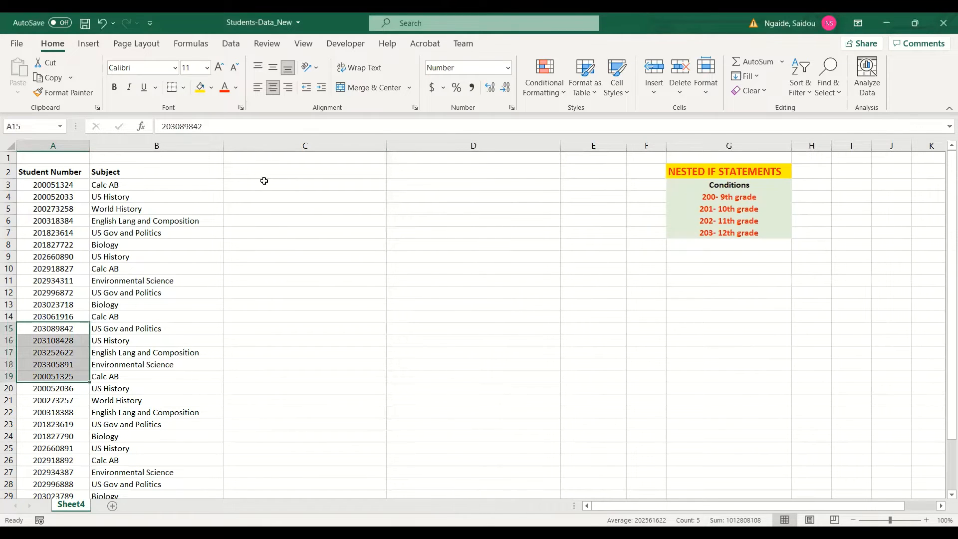
Step: In C3, enter a LEFT formula extracting the first 3 characters of the student number in A3
{"action": "left_click", "coordinate": [243, 185]}
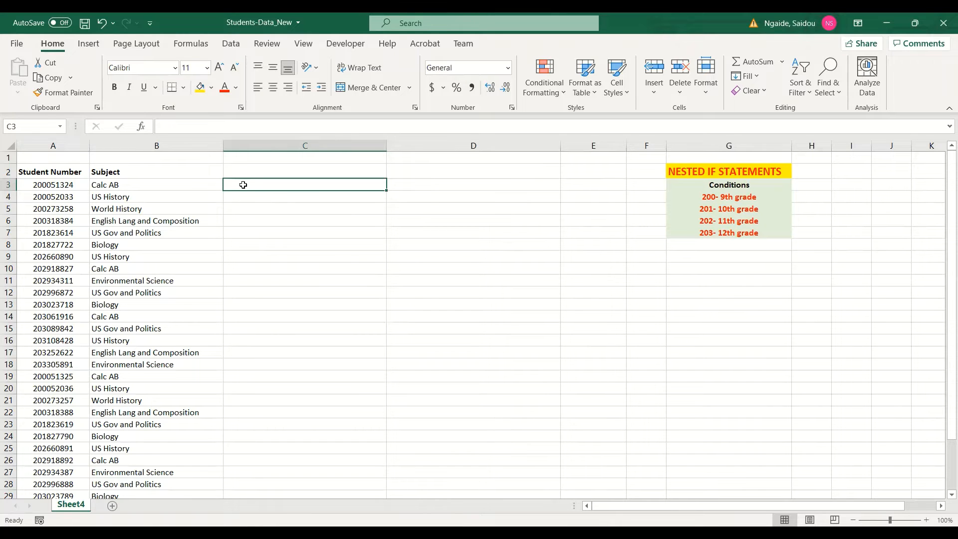
{"action": "type", "text": "="}
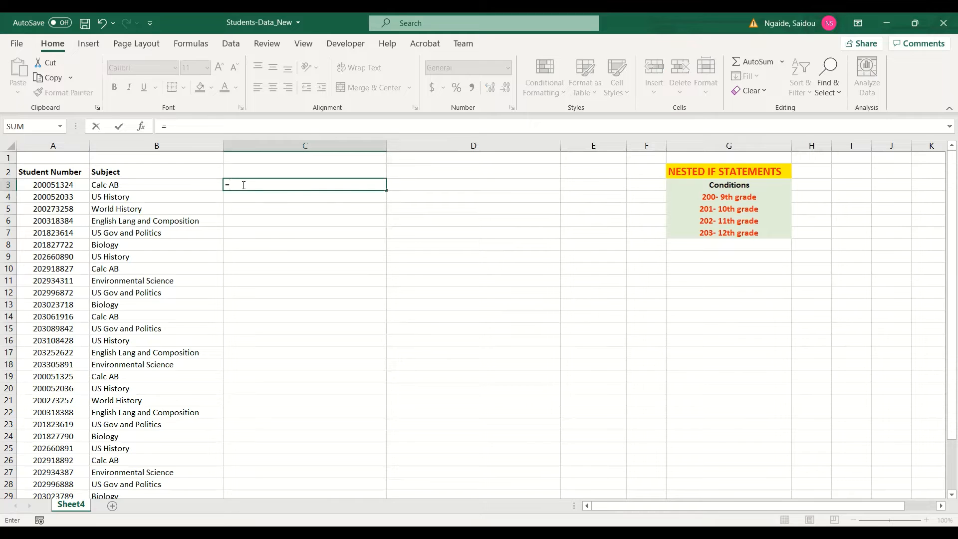
{"action": "type", "text": "left("}
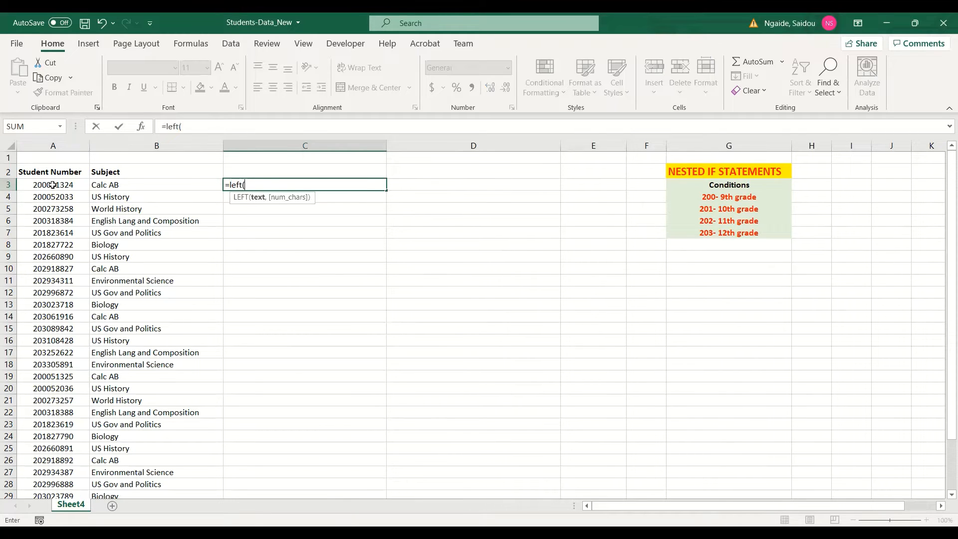
{"action": "left_click", "coordinate": [52, 184]}
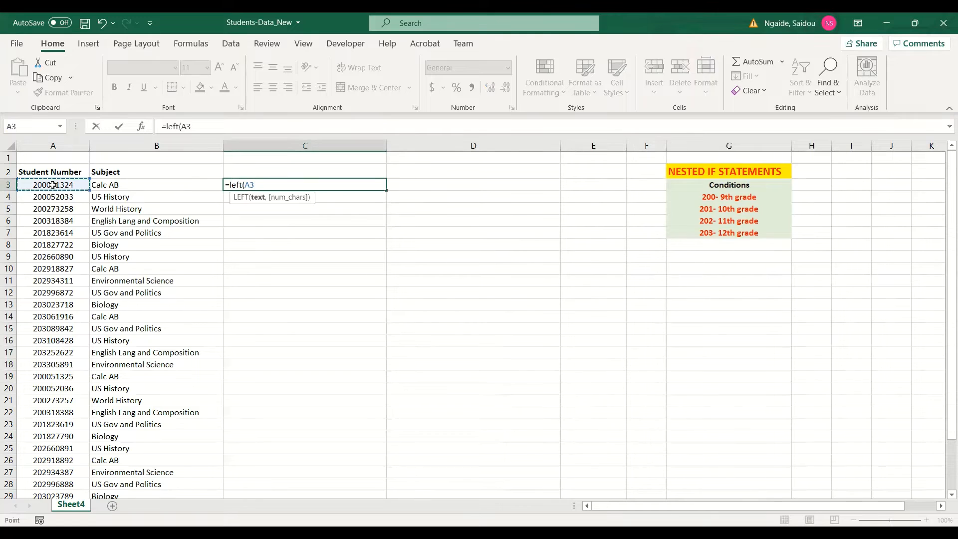
{"action": "type", "text": ",3"}
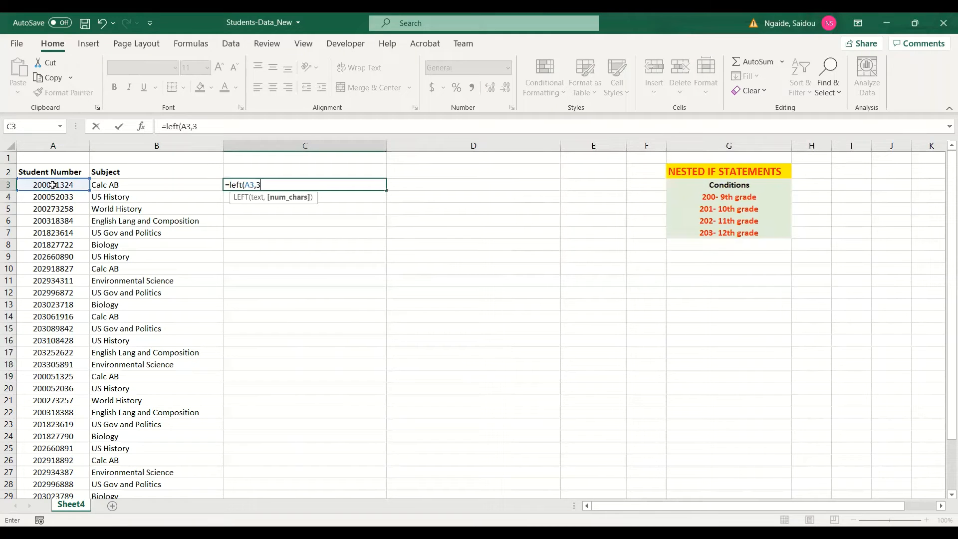
{"action": "type", "text": ")"}
{"action": "key", "text": "Return"}
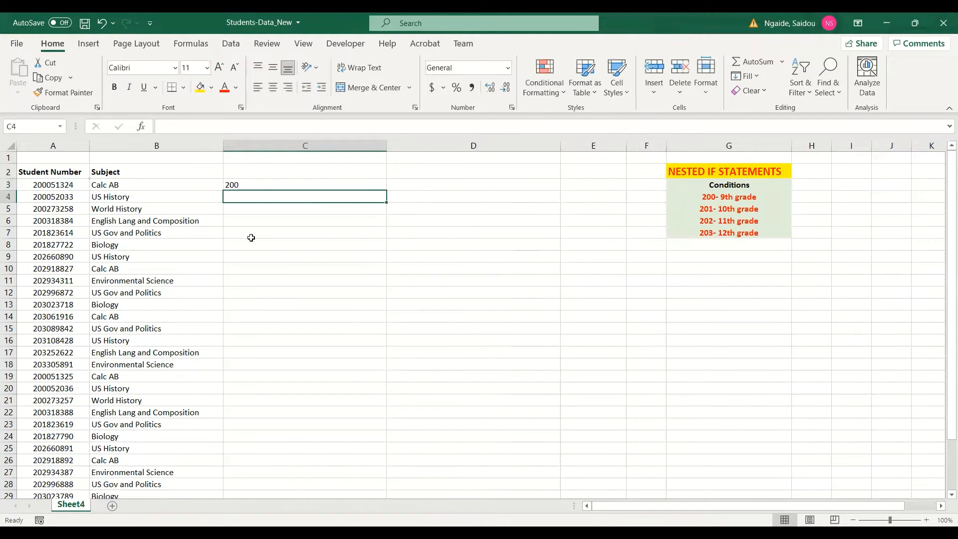
Step: Edit C3's formula to extract the first 5 characters instead of 3
{"action": "left_click", "coordinate": [236, 184]}
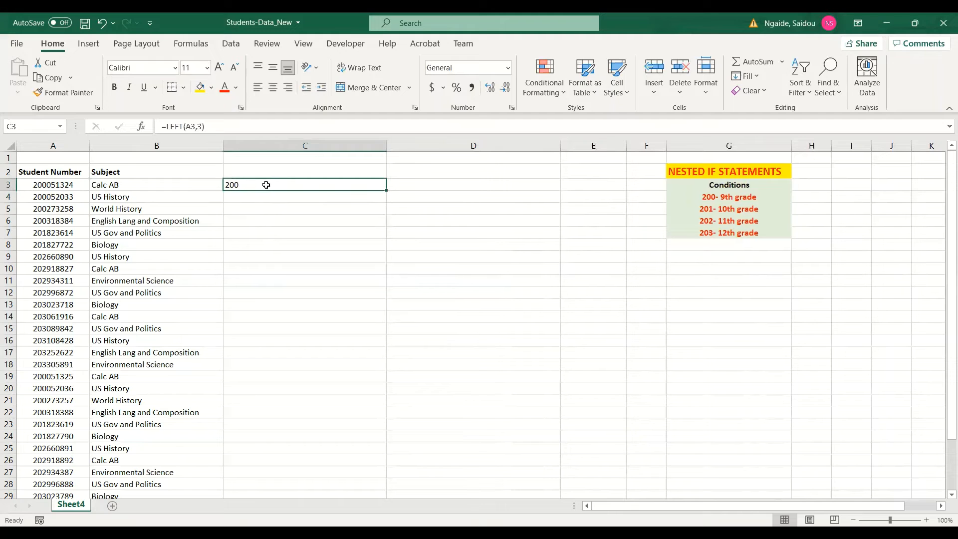
{"action": "left_click", "coordinate": [202, 126]}
{"action": "left_click", "coordinate": [202, 126]}
{"action": "key", "text": "BackSpace"}
{"action": "type", "text": "5"}
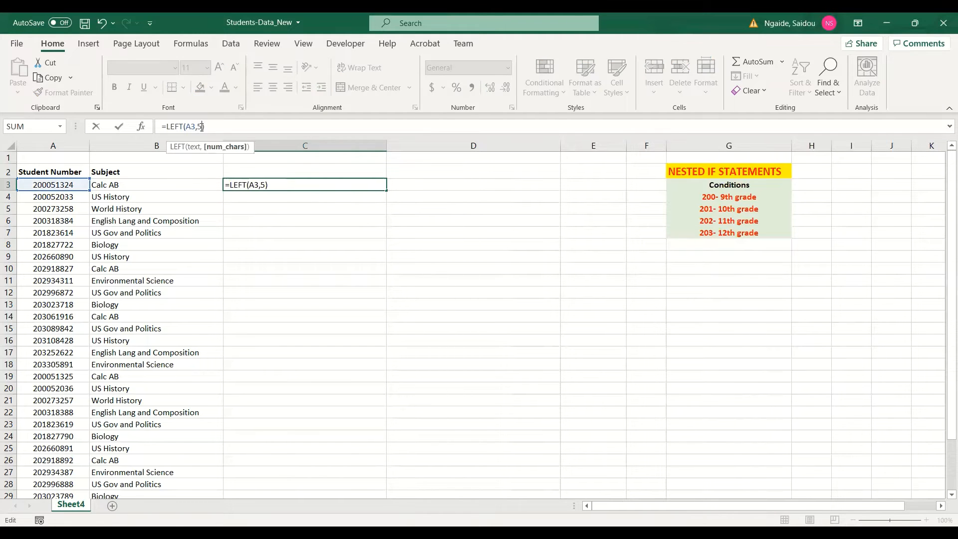
{"action": "key", "text": "Return"}
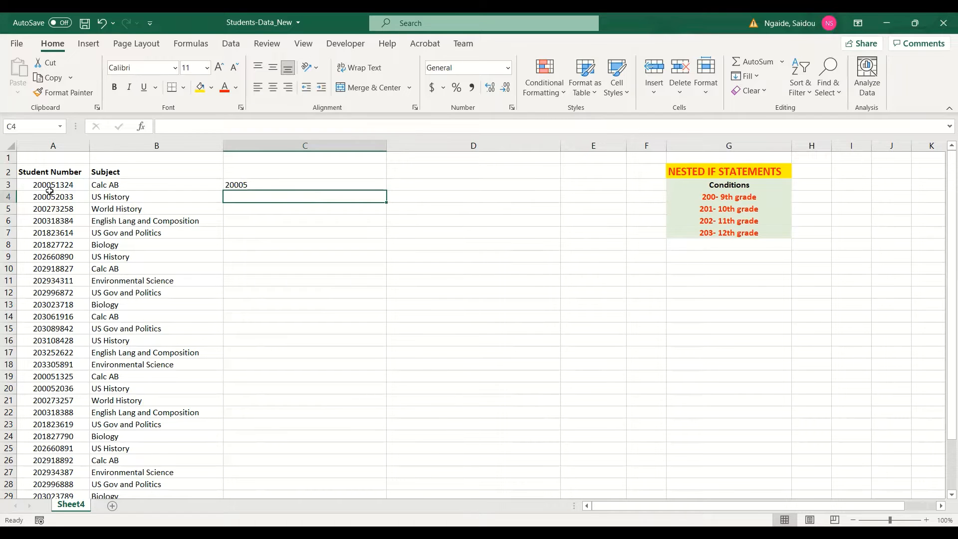
Step: Change C3's formula to RIGHT(A3,5) to take the last 5 characters
{"action": "left_click", "coordinate": [241, 184]}
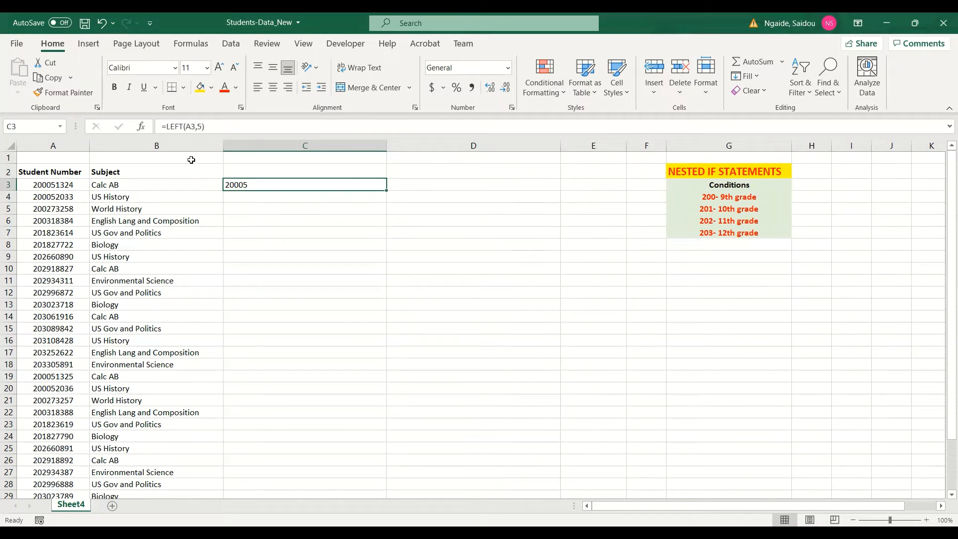
{"action": "left_click", "coordinate": [183, 127]}
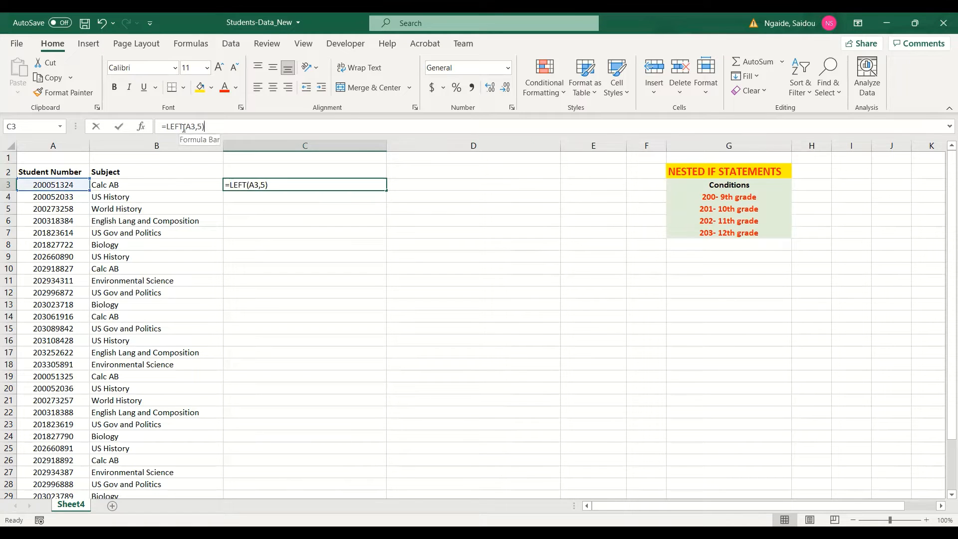
{"action": "key", "text": "Return"}
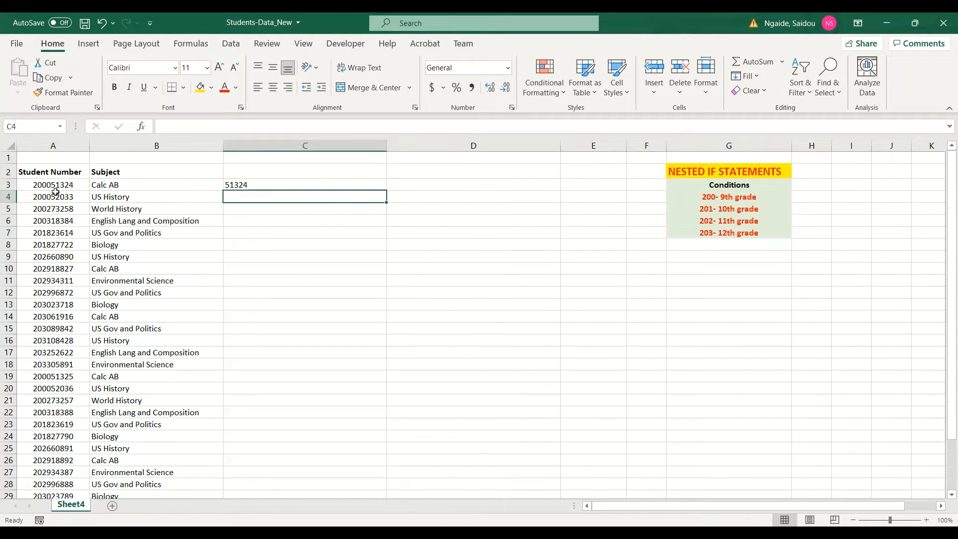
Step: Replace C3's formula with =LEFT(A3,3) to extract the first three digits
{"action": "left_click", "coordinate": [299, 186]}
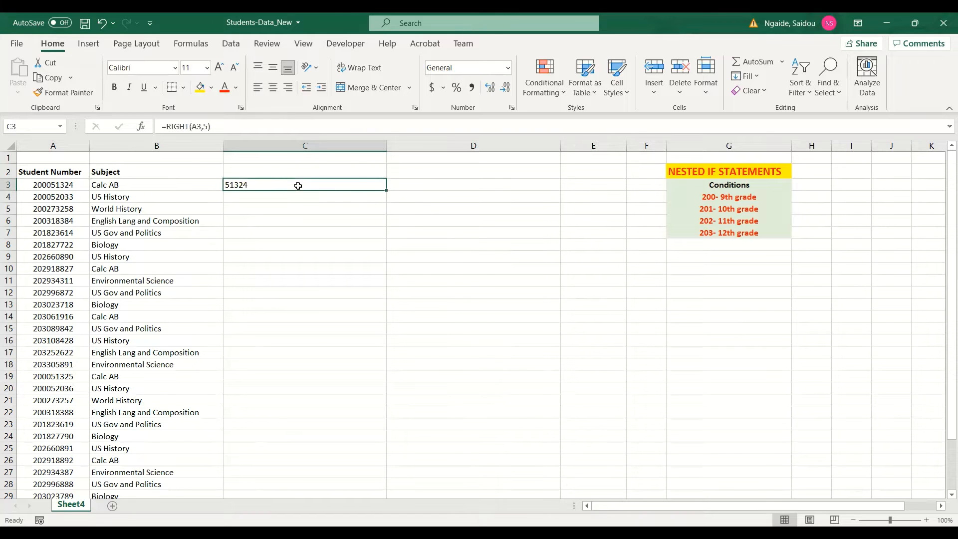
{"action": "left_click_drag", "start_coordinate": [214, 127], "coordinate": [143, 128]}
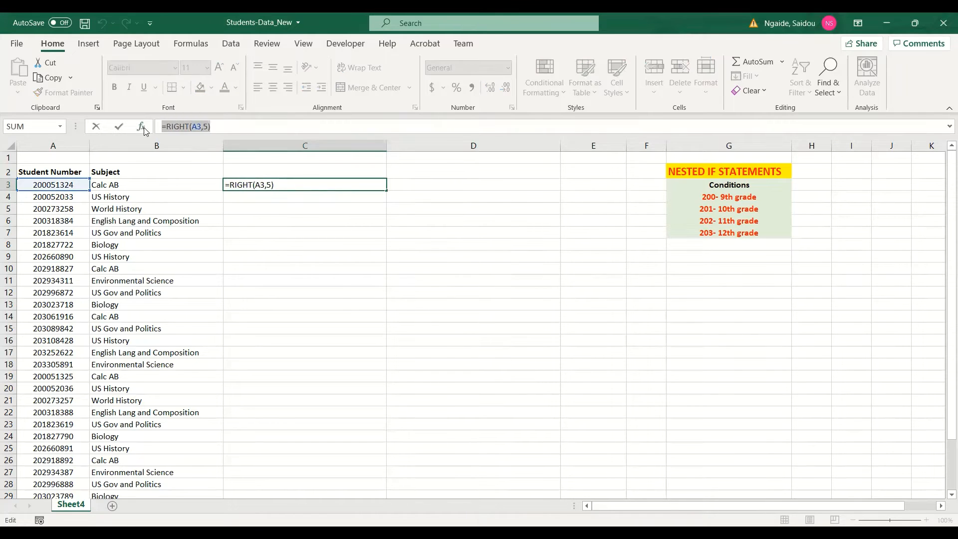
{"action": "type", "text": "="}
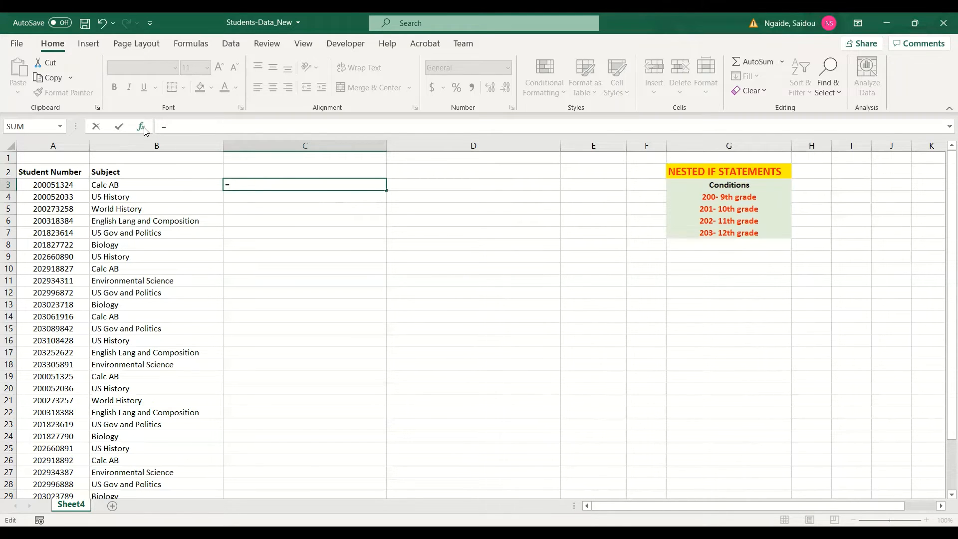
{"action": "type", "text": "LEFT("}
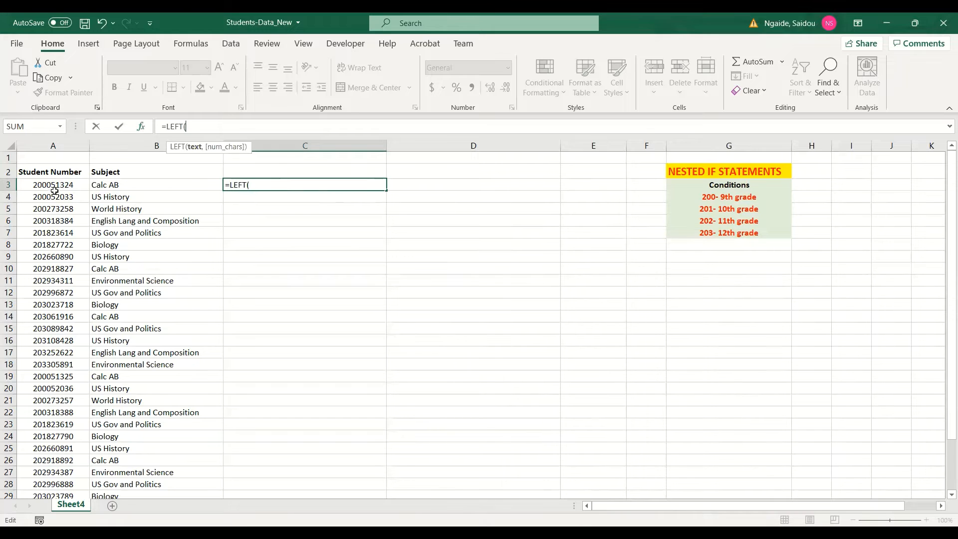
{"action": "left_click", "coordinate": [50, 183]}
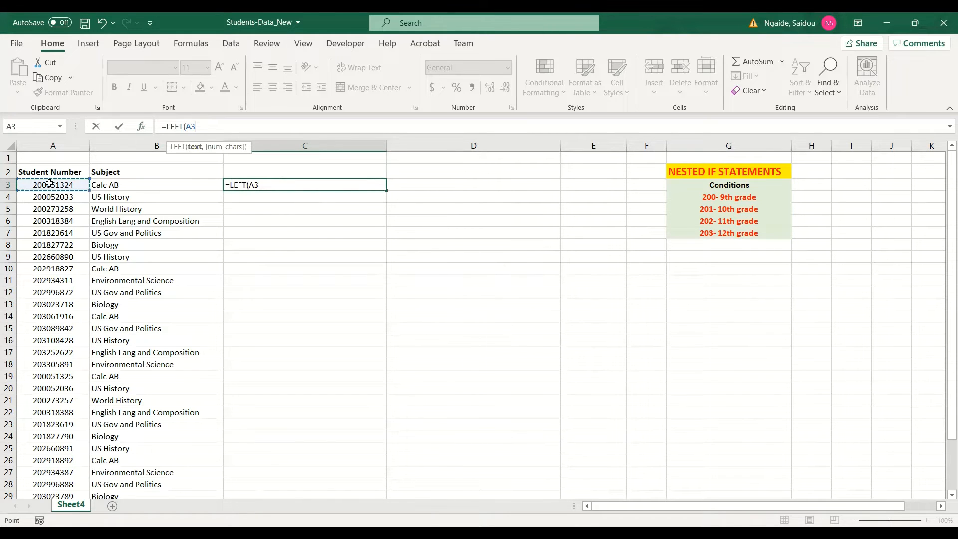
{"action": "type", "text": ",3"}
{"action": "key", "text": "Return"}
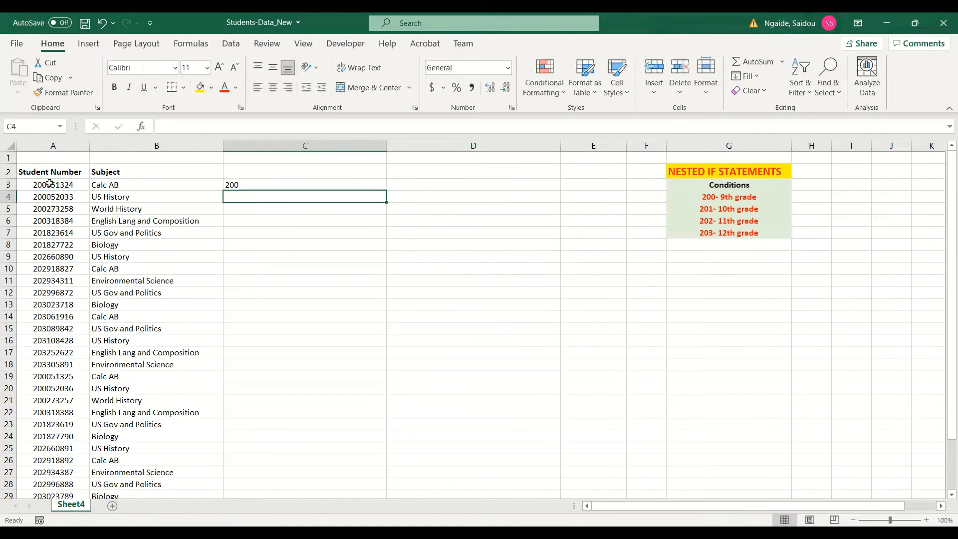
Step: Fill the LEFT formula in C3 down column C for all students
{"action": "left_click", "coordinate": [355, 186]}
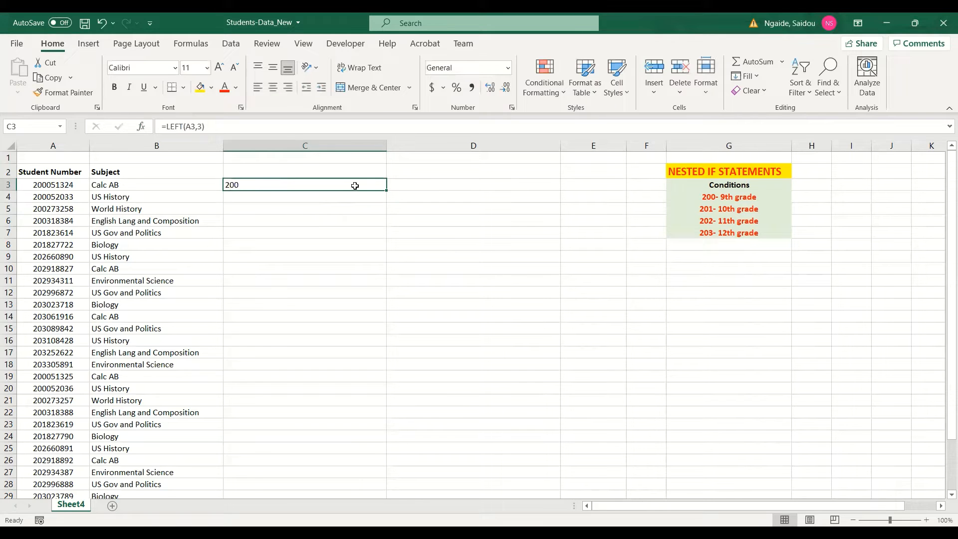
{"action": "double_click", "coordinate": [386, 191]}
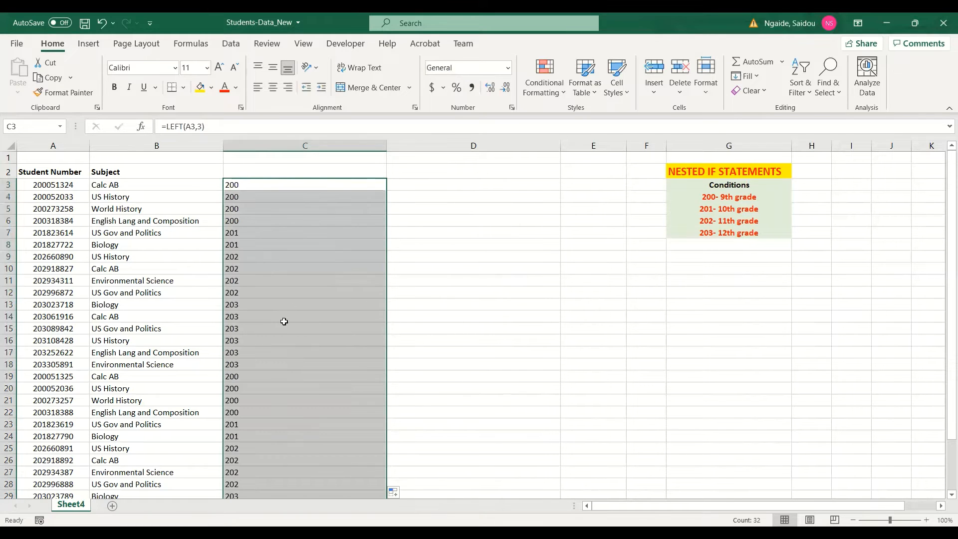
{"action": "scroll", "coordinate": [284, 322], "scroll_direction": "down", "scroll_amount": 5}
{"action": "scroll", "coordinate": [284, 322], "scroll_direction": "up", "scroll_amount": 2}
{"action": "scroll", "coordinate": [284, 322], "scroll_direction": "up", "scroll_amount": 4}
Step: In D3, start an IF formula returning "9th gradde" when C3 equals "200"
{"action": "left_click", "coordinate": [414, 187]}
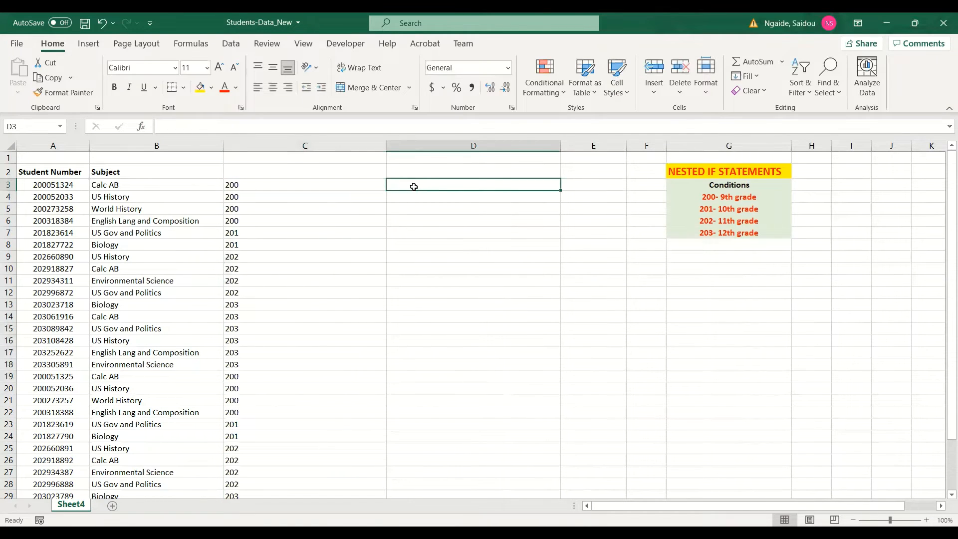
{"action": "type", "text": "="}
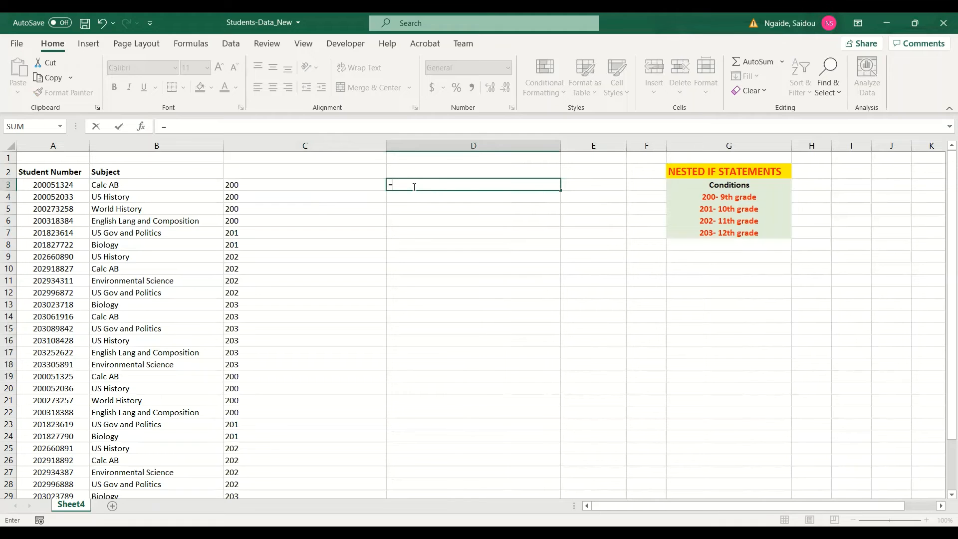
{"action": "type", "text": "IF("}
{"action": "left_click", "coordinate": [276, 184]}
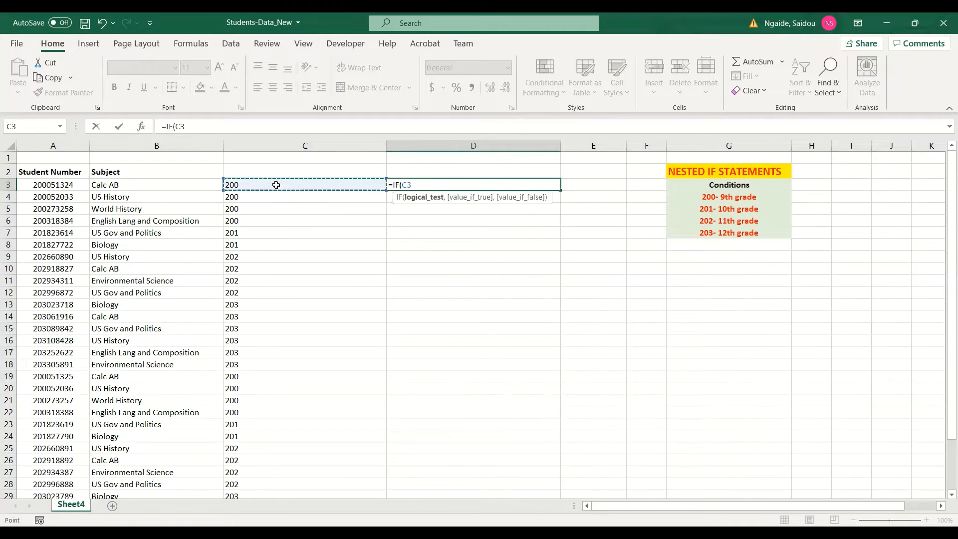
{"action": "type", "text": "=\""}
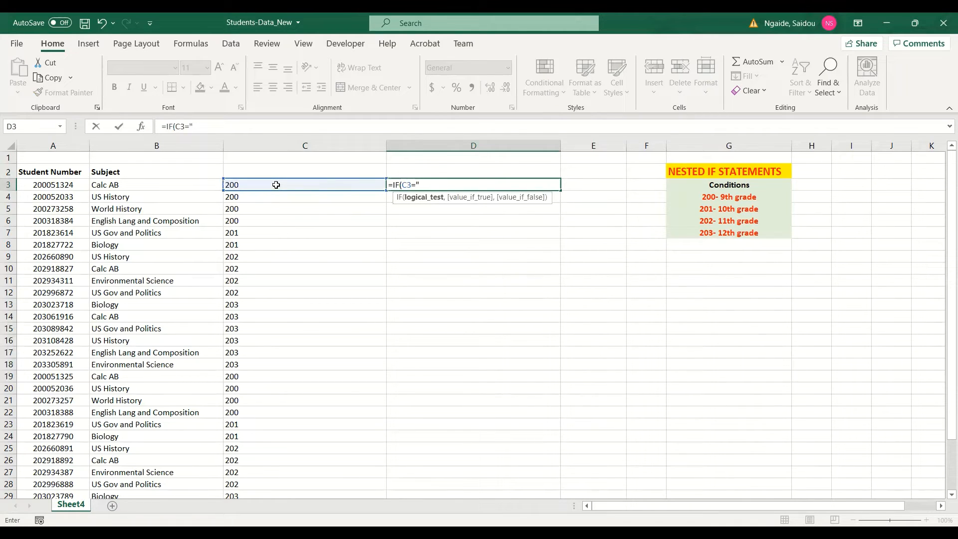
{"action": "type", "text": "200\",\""}
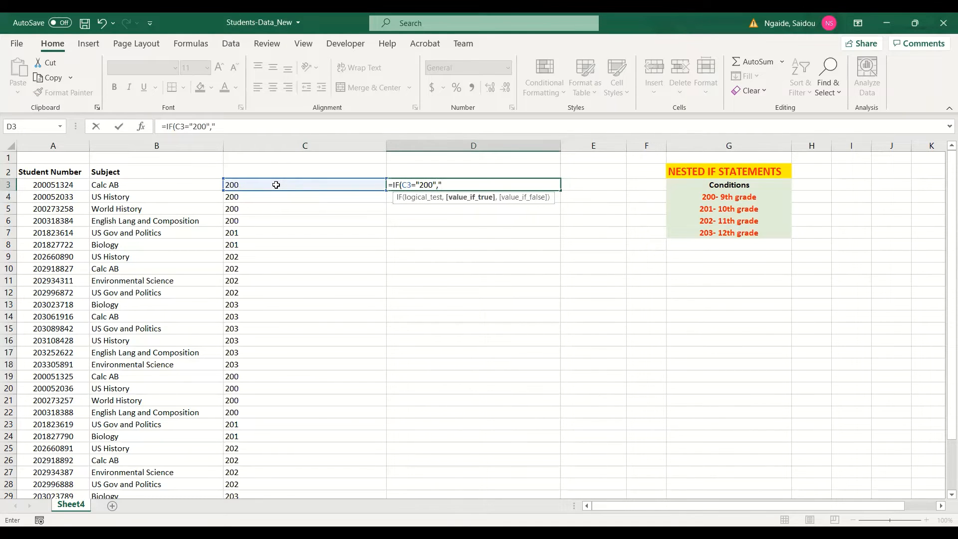
{"action": "type", "text": "9th gradde\","}
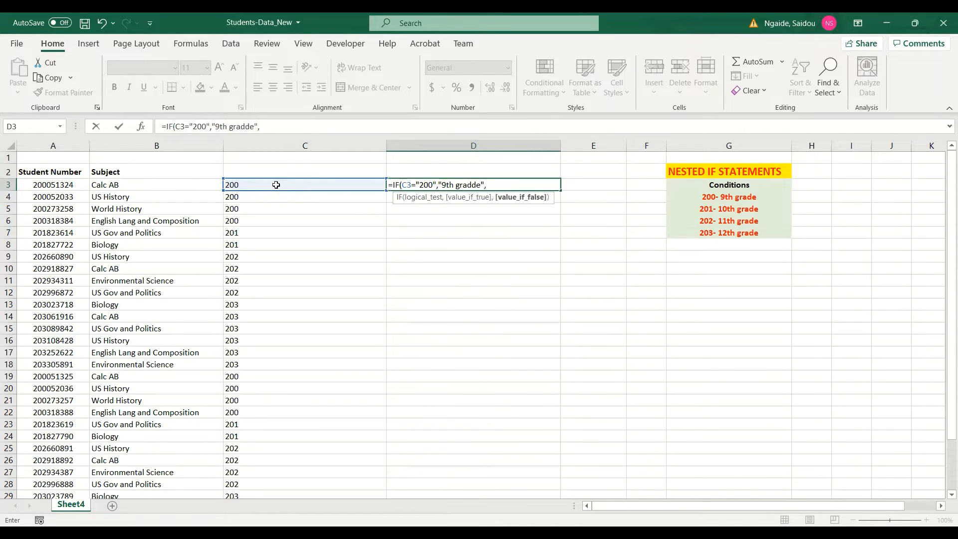
{"action": "type", "text": " if("}
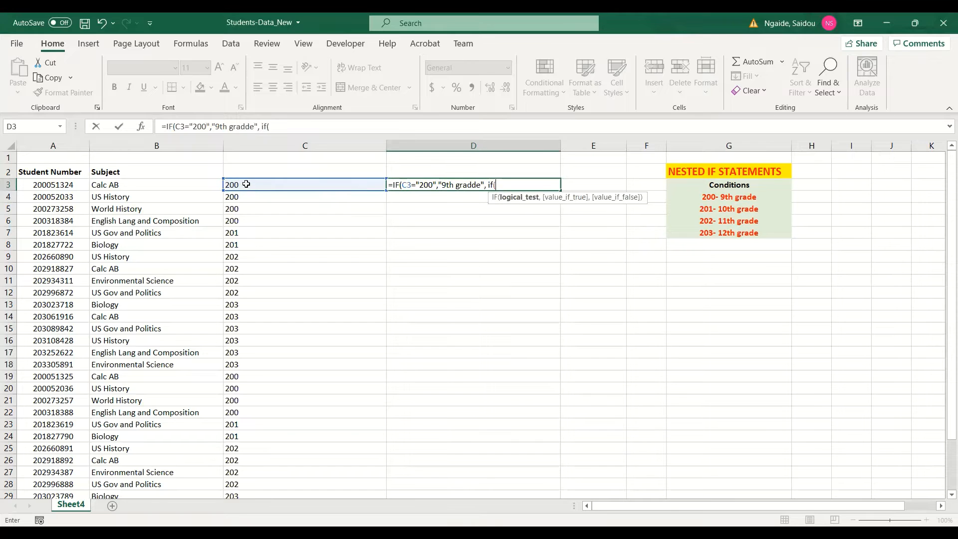
Step: Begin a nested IF as the false value, again comparing C3 with a code
{"action": "left_click", "coordinate": [236, 185]}
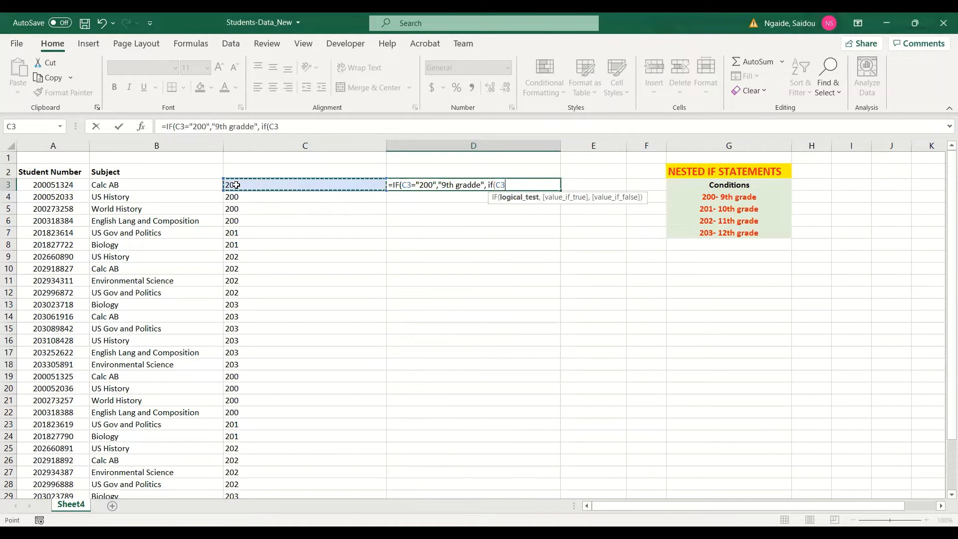
{"action": "type", "text": "="}
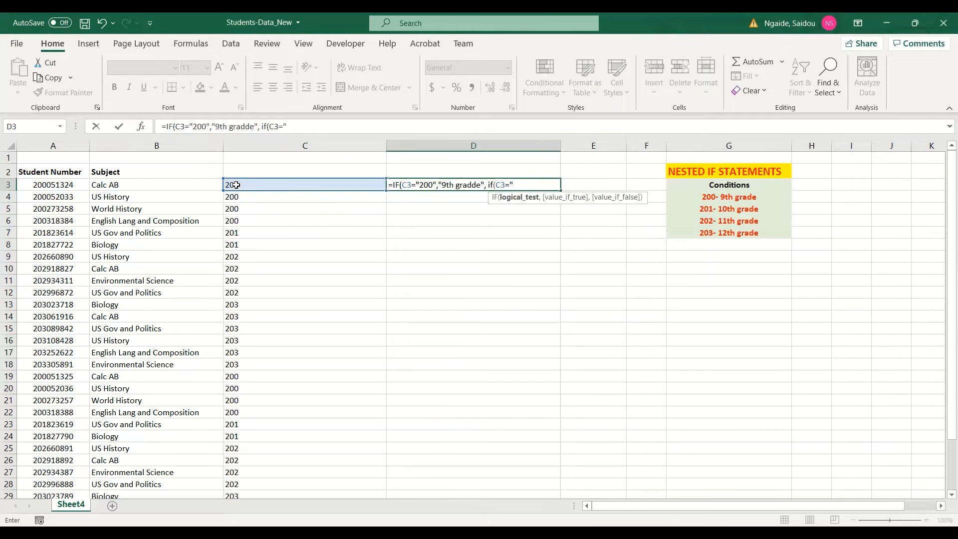
Step: Correct "gradde" to "grade" in the formula being edited
{"action": "left_click", "coordinate": [250, 126]}
{"action": "key", "text": "BackSpace"}
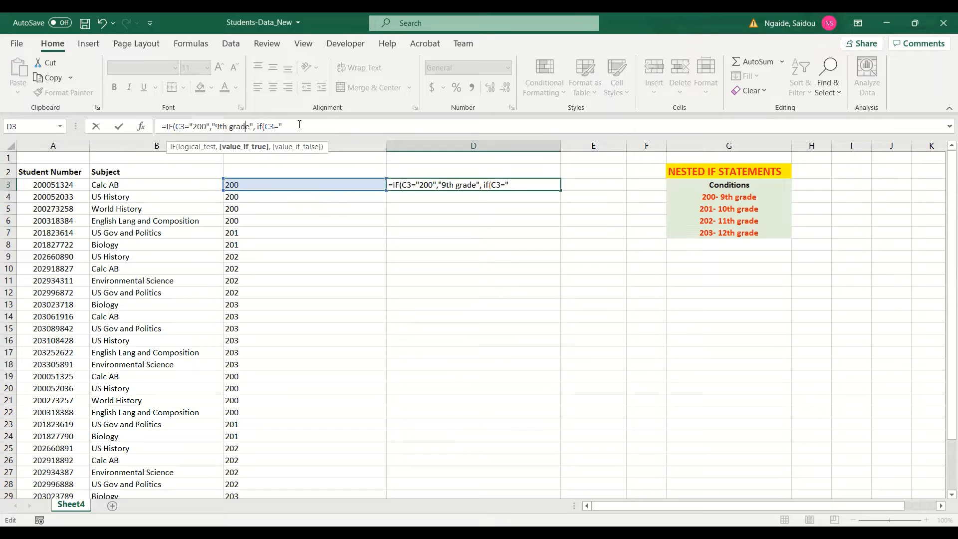
Step: Complete the second IF test so C3 equal to "201" returns "10th grade"
{"action": "left_click", "coordinate": [299, 125]}
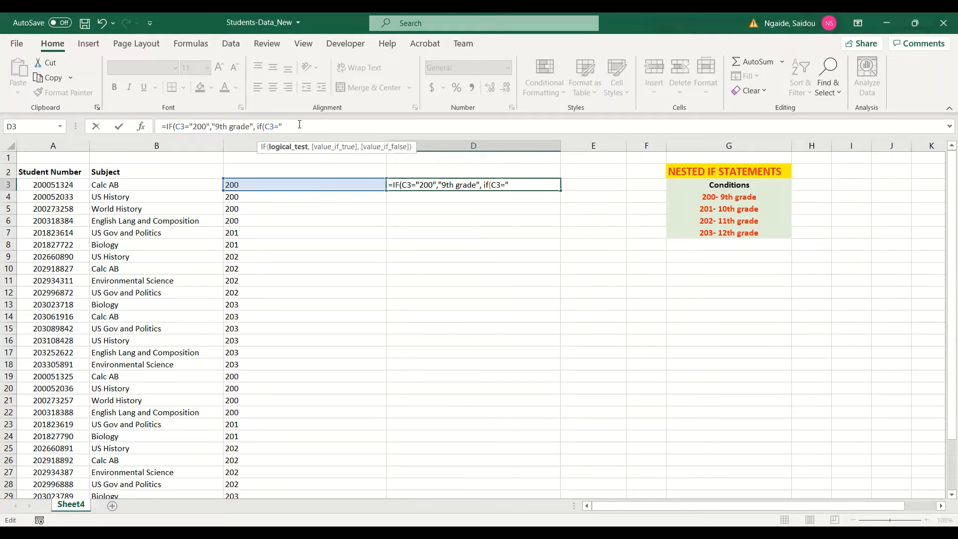
{"action": "type", "text": "201\",\"10"}
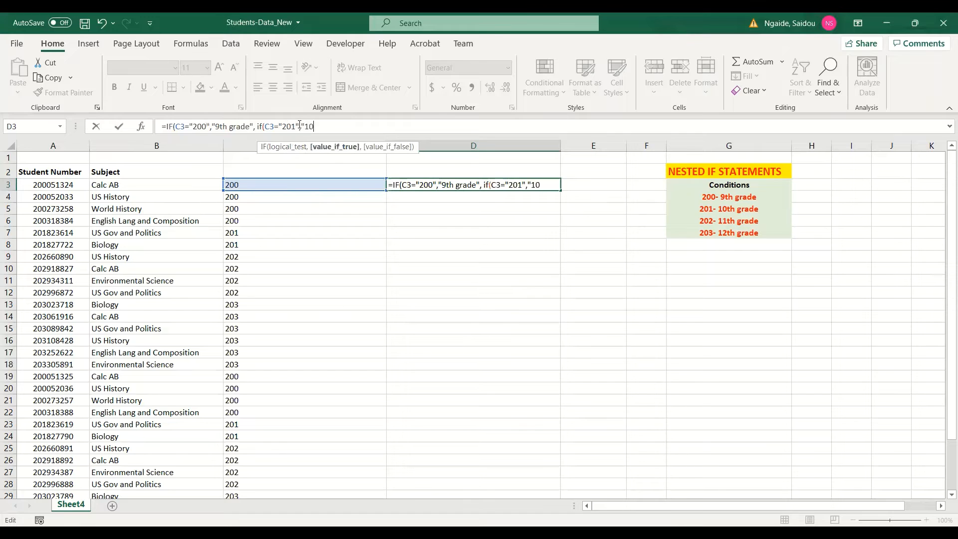
{"action": "type", "text": "th grade\","}
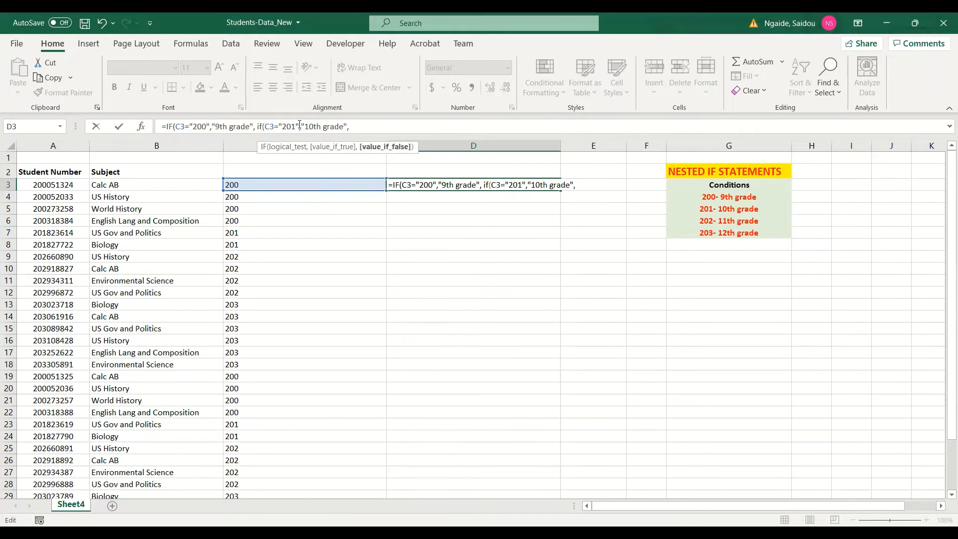
{"action": "type", "text": "if("}
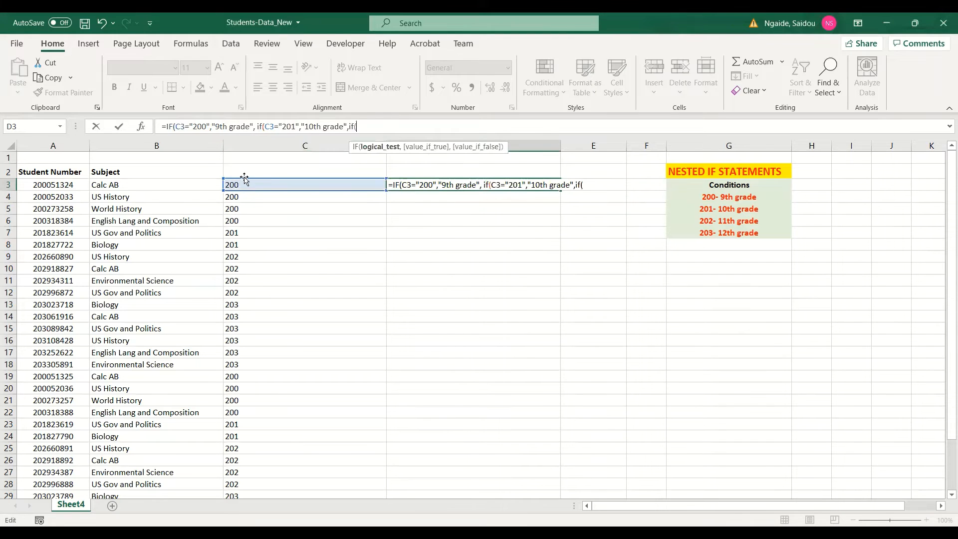
Step: Nest a third IF returning "11th grade" when C3 equals "202"
{"action": "left_click", "coordinate": [243, 184]}
{"action": "type", "text": "=\"202"}
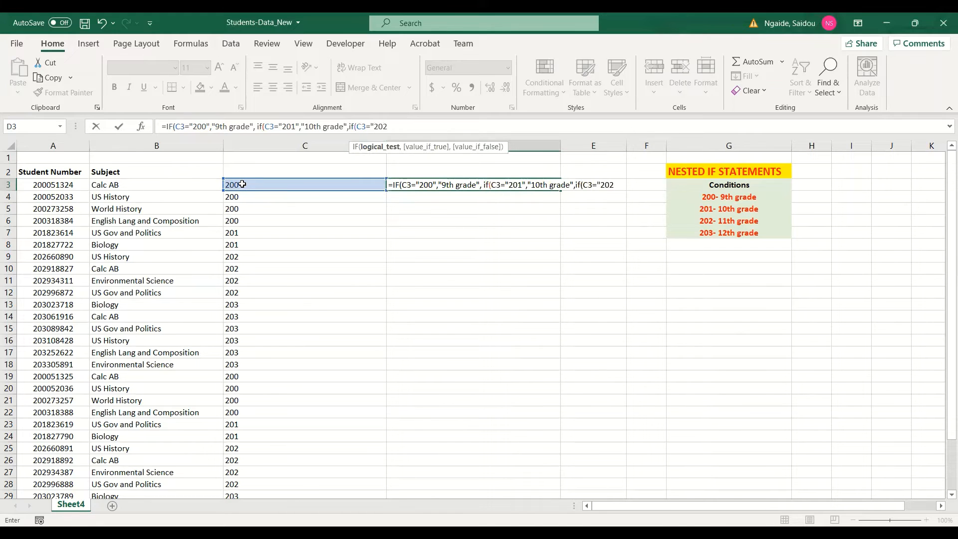
{"action": "type", "text": "\",\""}
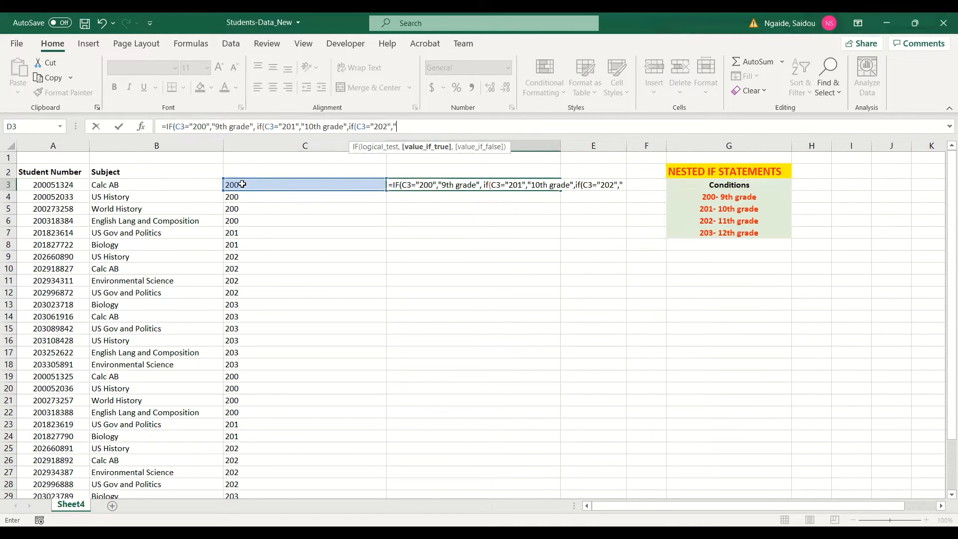
{"action": "type", "text": "11th grade\""}
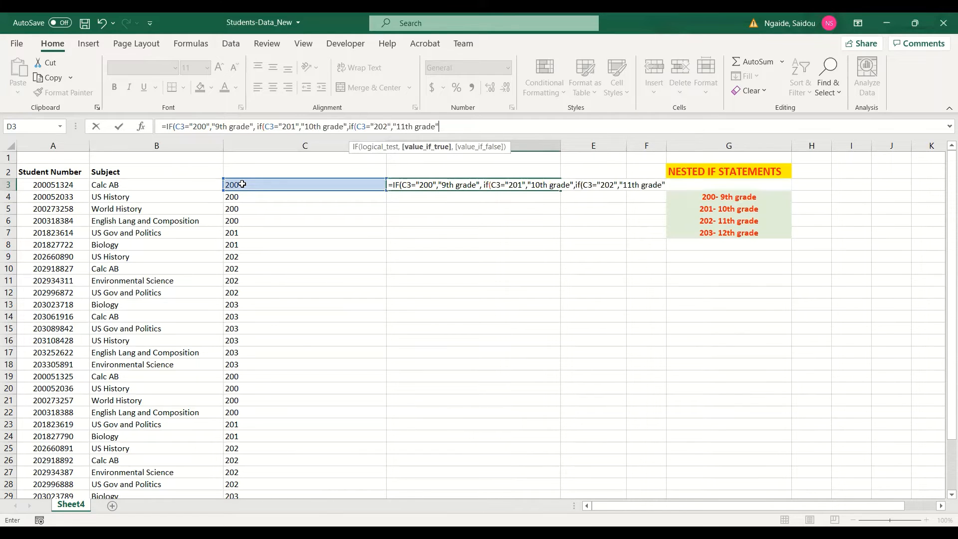
{"action": "type", "text": ","}
{"action": "left_click", "coordinate": [244, 184]}
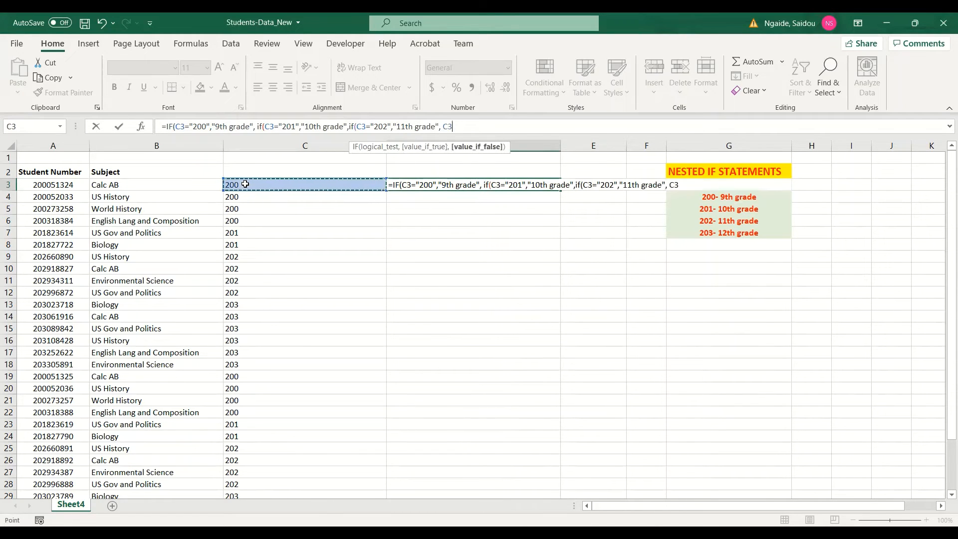
{"action": "key", "text": "BackSpace"}
{"action": "key", "text": "BackSpace"}
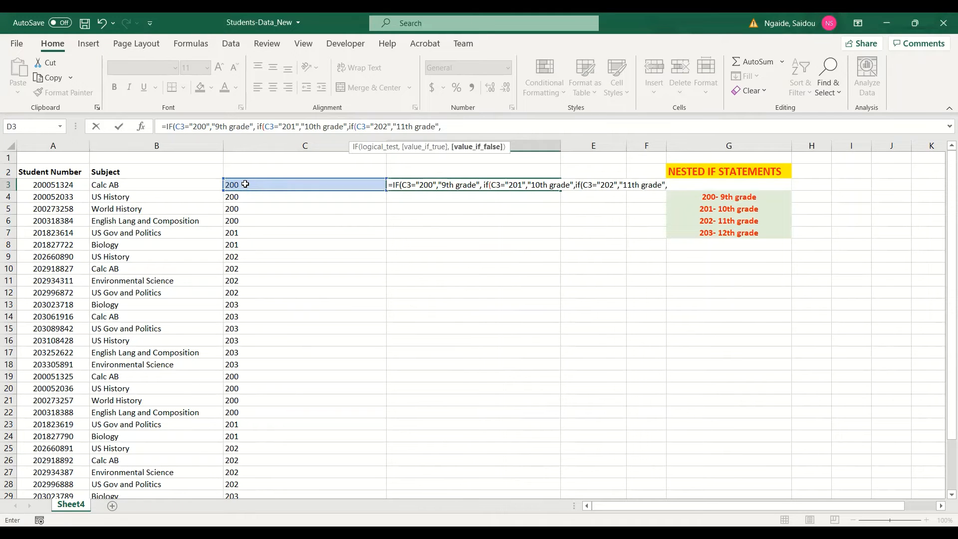
Step: Nest a fourth IF returning "12th grade" when C3 equals "203", closing its parenthesis
{"action": "type", "text": "if("}
{"action": "left_click", "coordinate": [245, 184]}
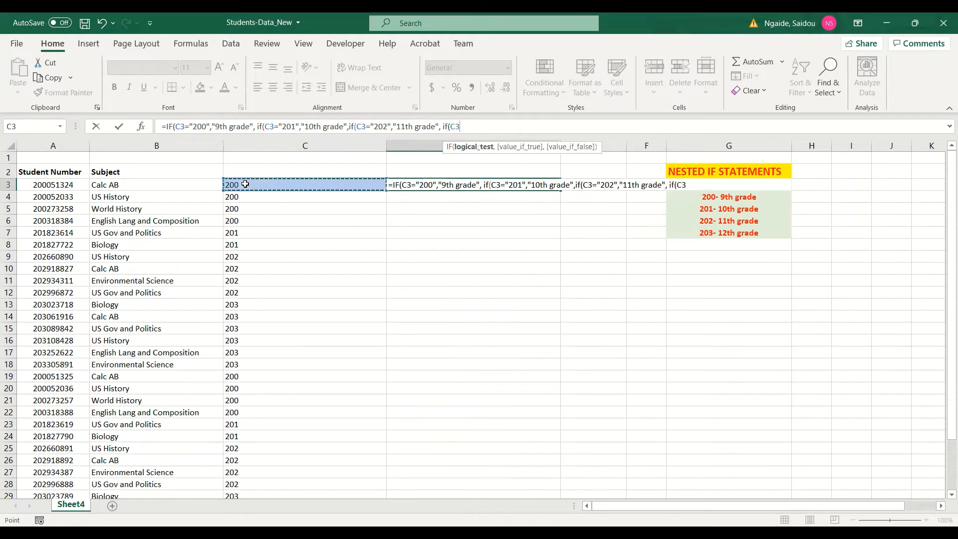
{"action": "type", "text": "=\"203"}
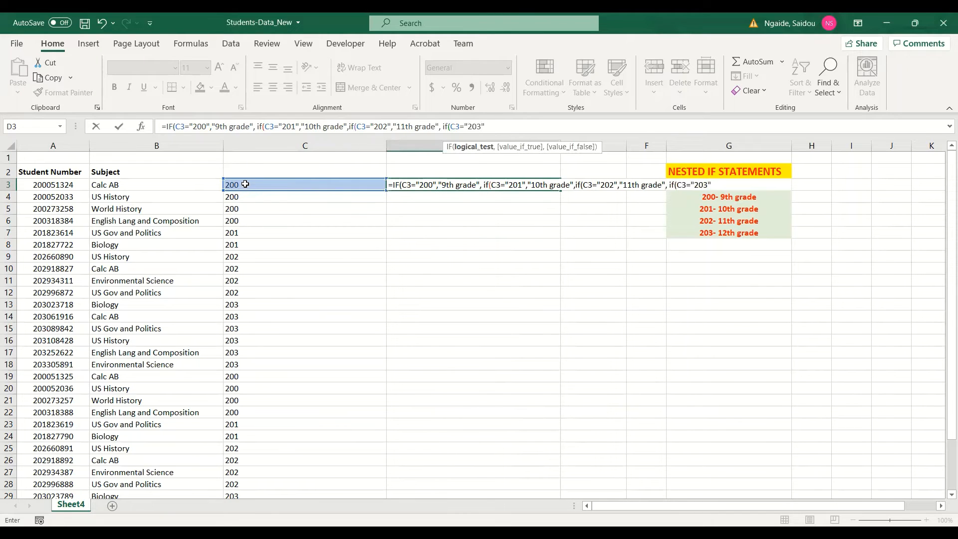
{"action": "type", "text": "\",\"12th grade"}
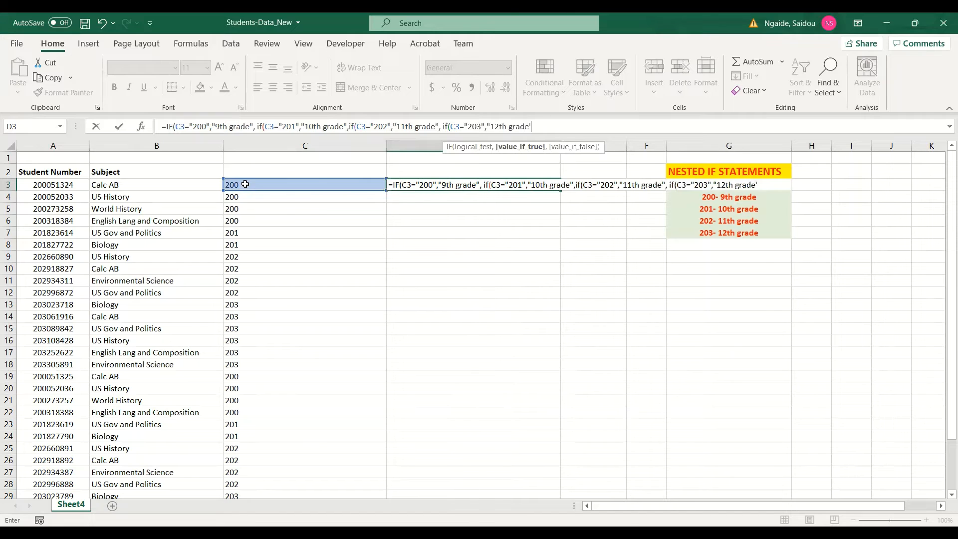
{"action": "type", "text": "')"}
{"action": "key", "text": "BackSpace"}
{"action": "key", "text": "BackSpace"}
{"action": "type", "text": "\")"}
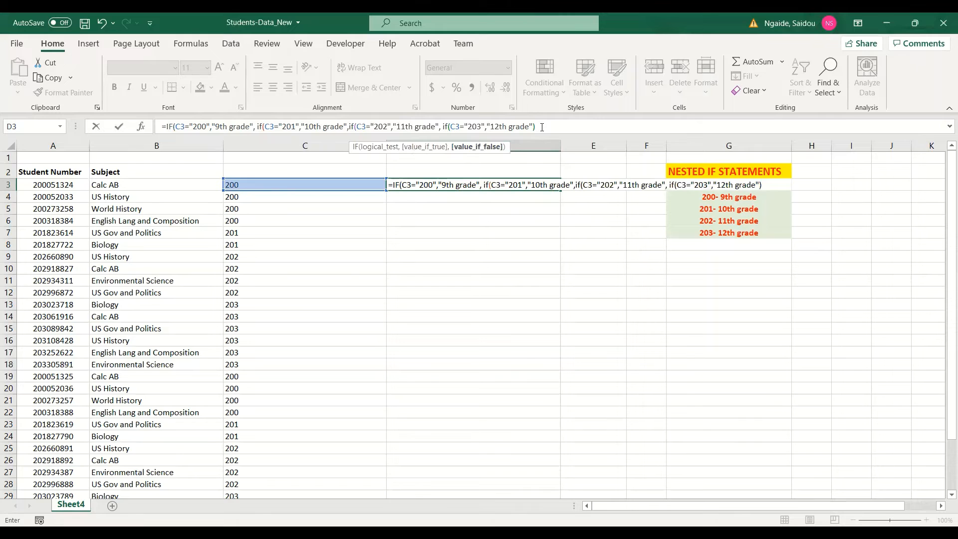
Step: Add the missing closing parentheses to the nested IF formula in D3 and commit it
{"action": "key", "text": "Return"}
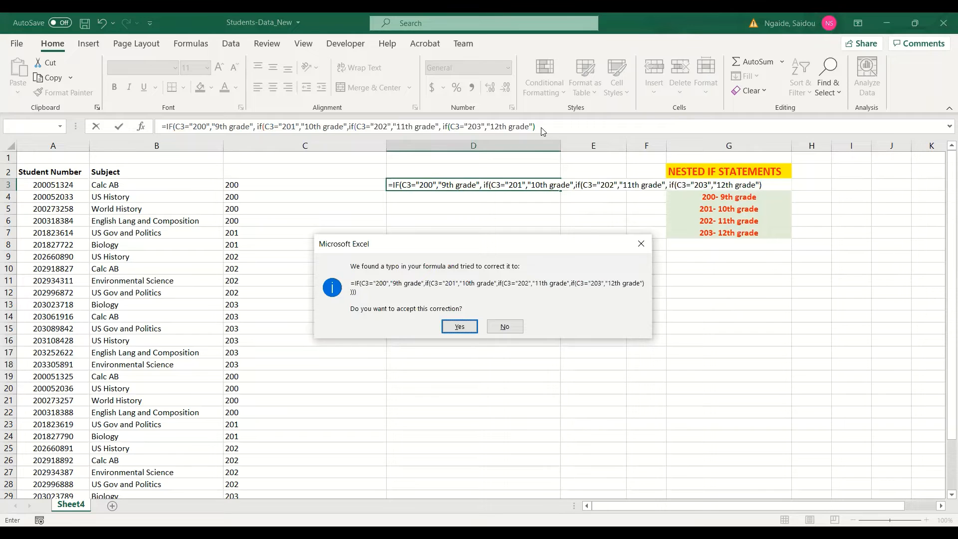
{"action": "left_click", "coordinate": [640, 245]}
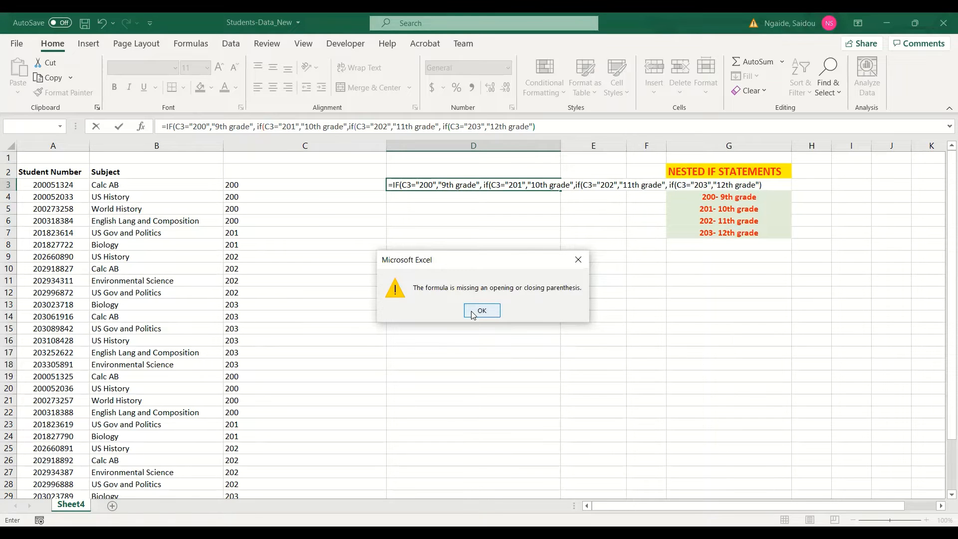
{"action": "key", "text": "Return"}
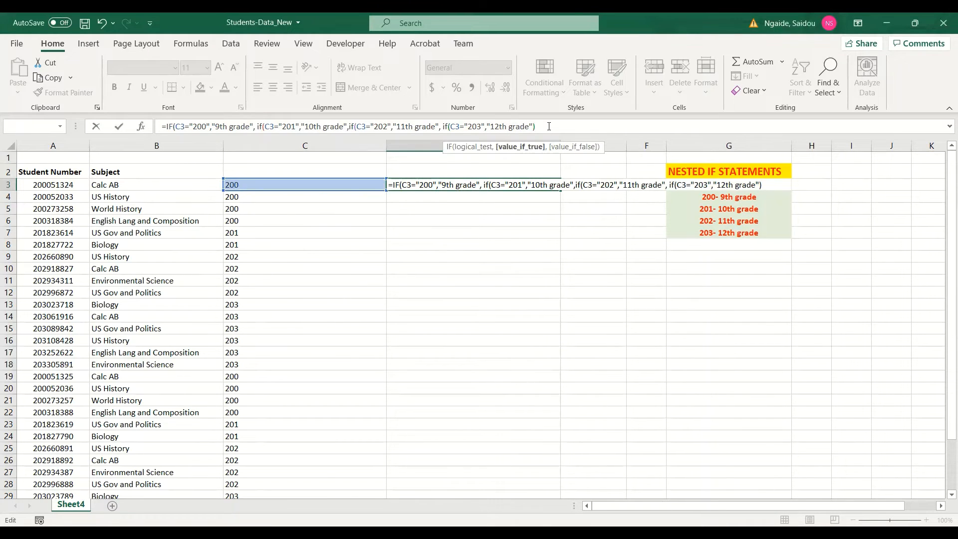
{"action": "left_click", "coordinate": [548, 126]}
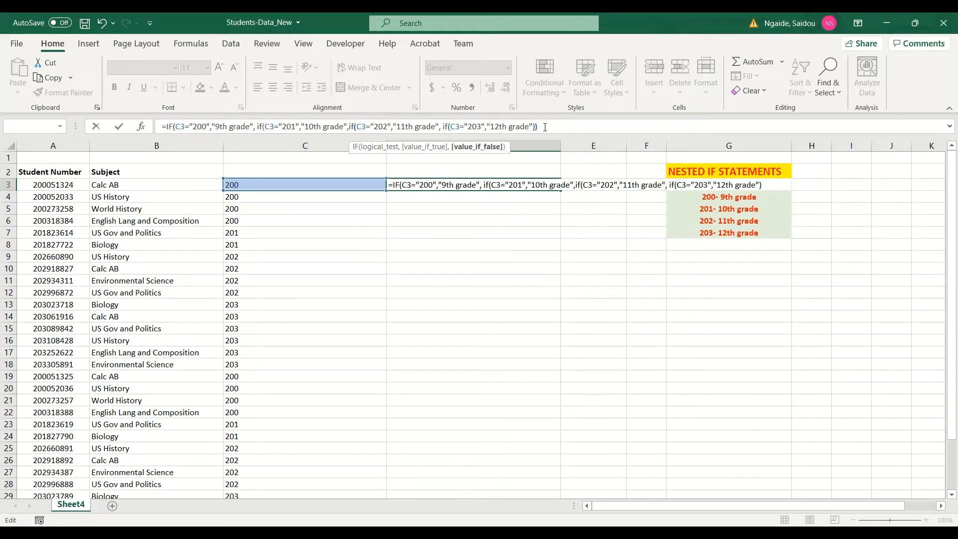
{"action": "key", "text": "Return"}
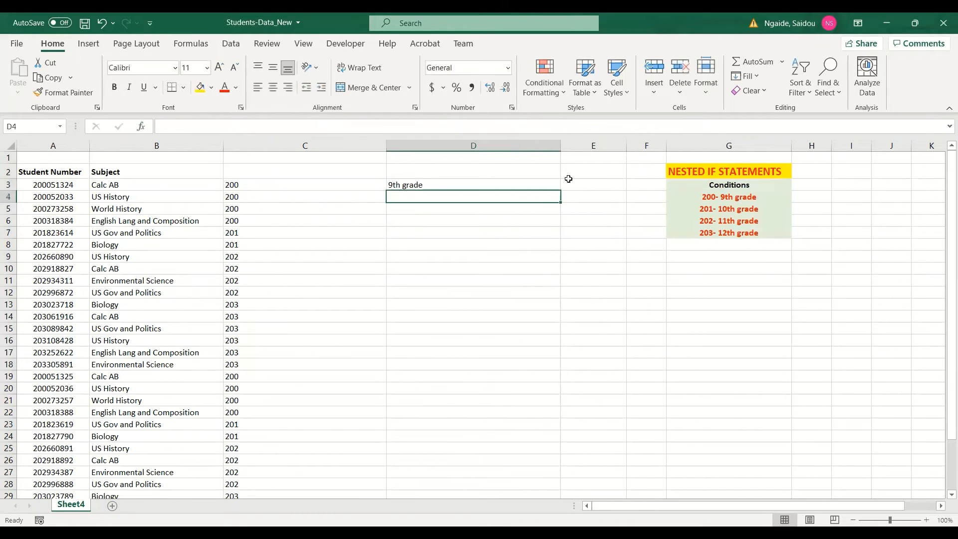
Step: Fill the nested IF formula from D3 down column D for all students
{"action": "left_click", "coordinate": [542, 185]}
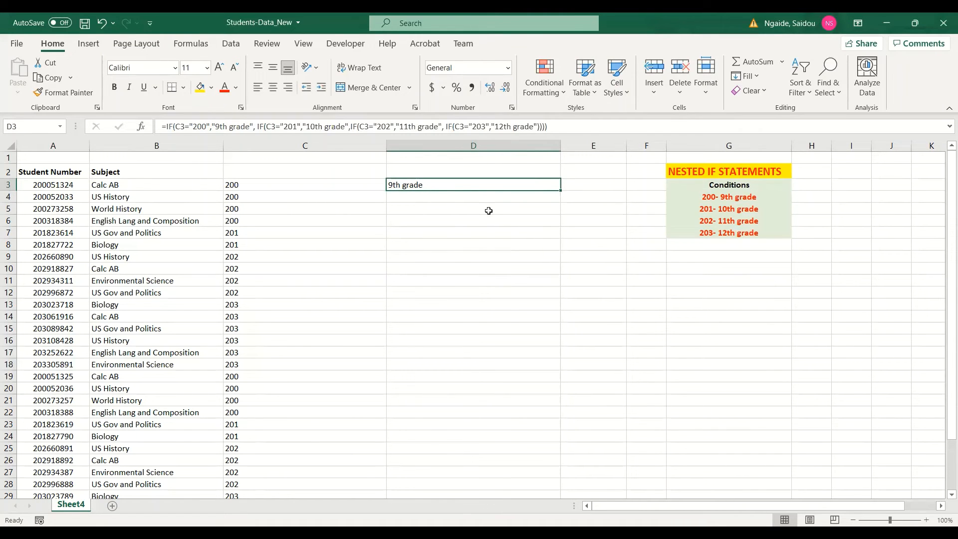
{"action": "double_click", "coordinate": [560, 191]}
{"action": "scroll", "coordinate": [507, 280], "scroll_direction": "down", "scroll_amount": 8}
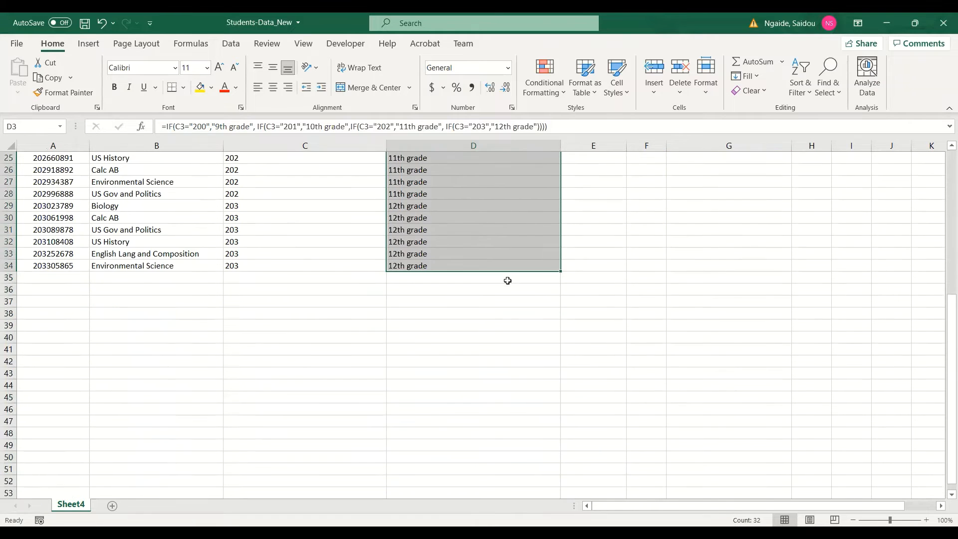
{"action": "scroll", "coordinate": [506, 281], "scroll_direction": "up", "scroll_amount": 8}
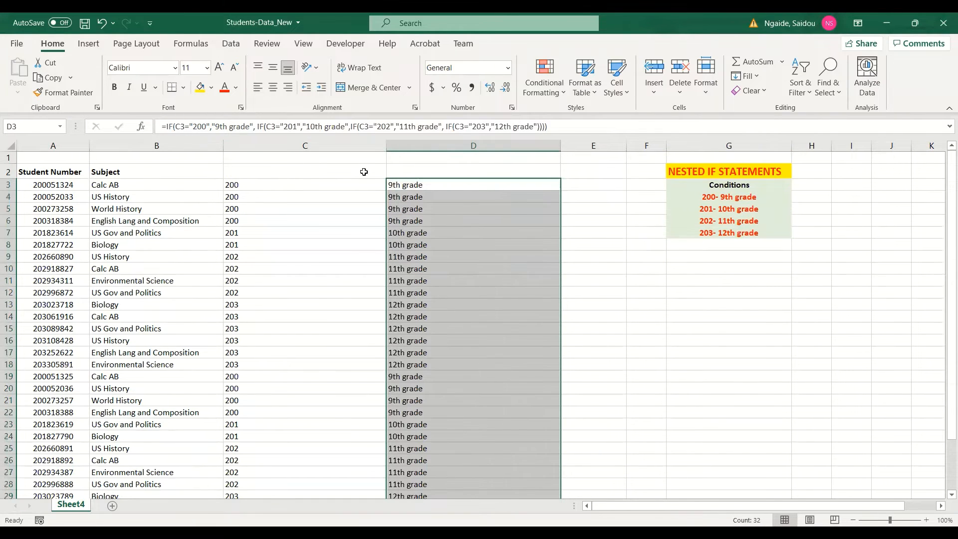
Step: Label column D's header as "Grade Level" and column C's header as "Left(3)"
{"action": "left_click", "coordinate": [402, 172]}
{"action": "type", "text": "G"}
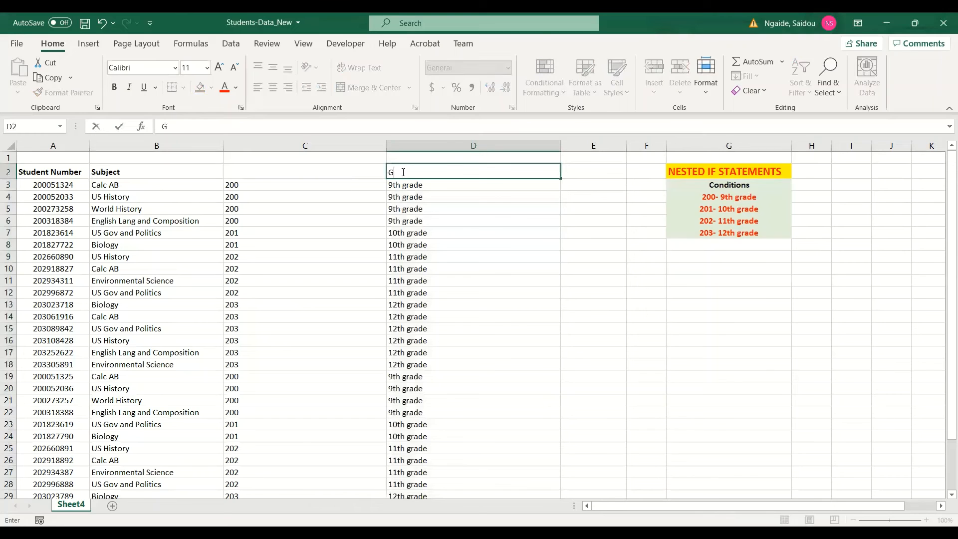
{"action": "type", "text": "rade Level"}
{"action": "left_click", "coordinate": [341, 170]}
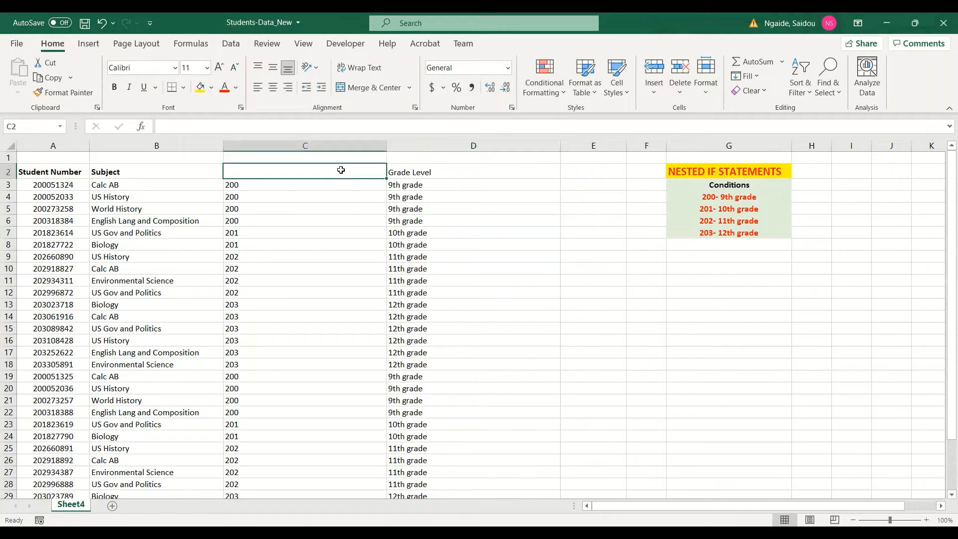
{"action": "type", "text": "Left"}
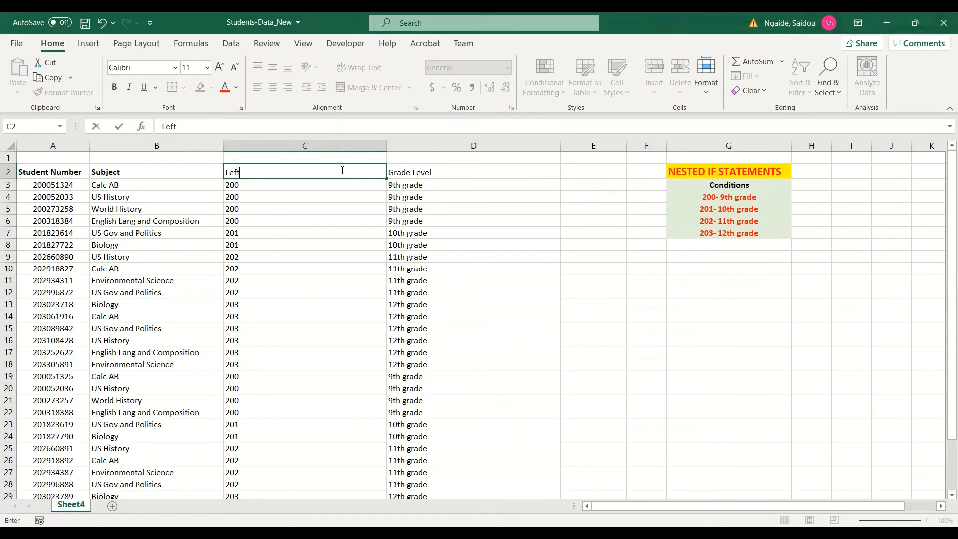
{"action": "type", "text": "(3)"}
{"action": "left_click", "coordinate": [399, 205]}
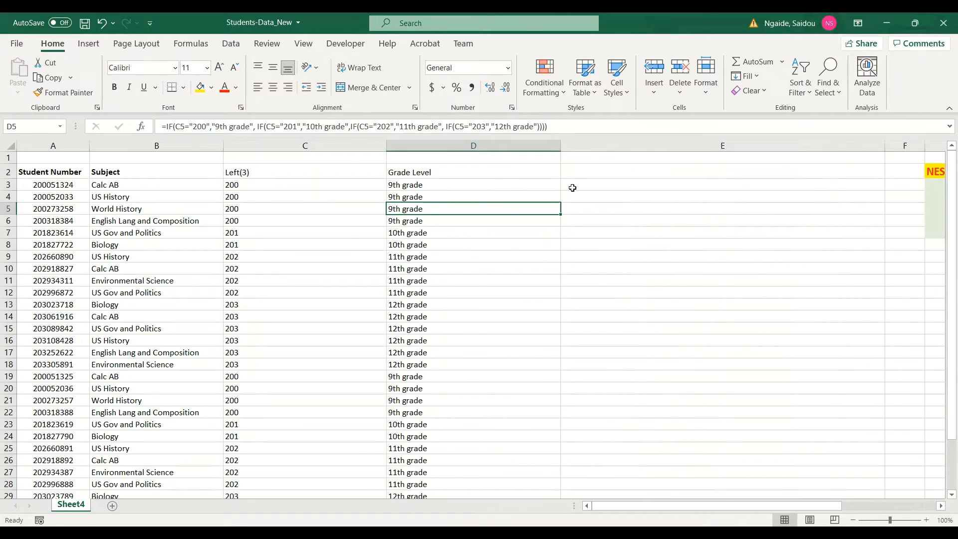
Step: In E3, start an IF formula whose test uses LEFT on A3 with 3 characters
{"action": "left_click", "coordinate": [572, 187]}
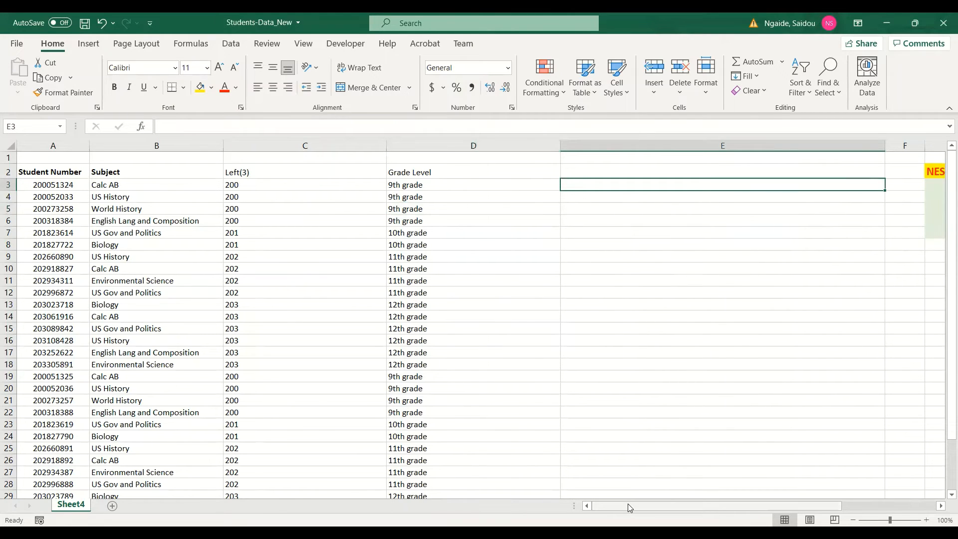
{"action": "scroll", "coordinate": [631, 504], "scroll_direction": "right", "scroll_amount": 1}
{"action": "scroll", "coordinate": [579, 205], "scroll_direction": "left", "scroll_amount": 1}
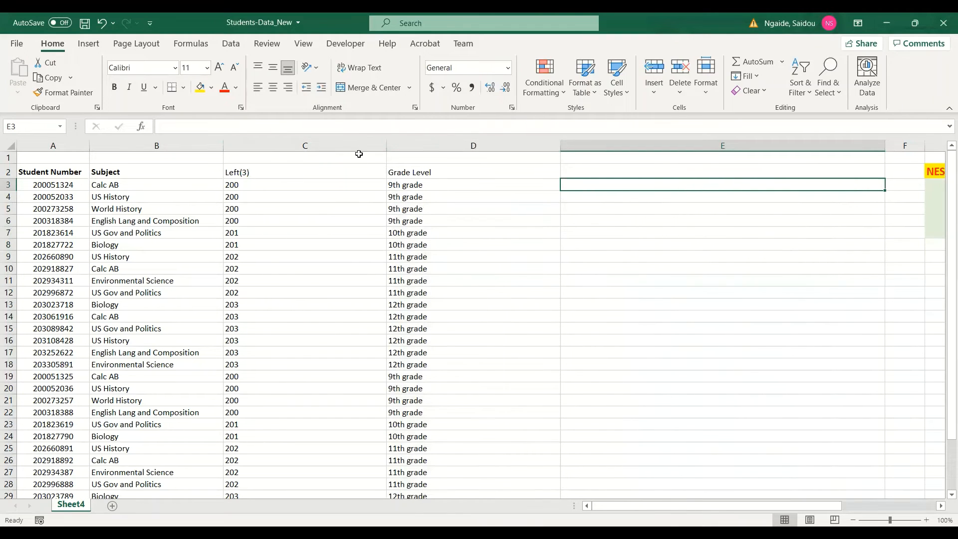
{"action": "type", "text": "="}
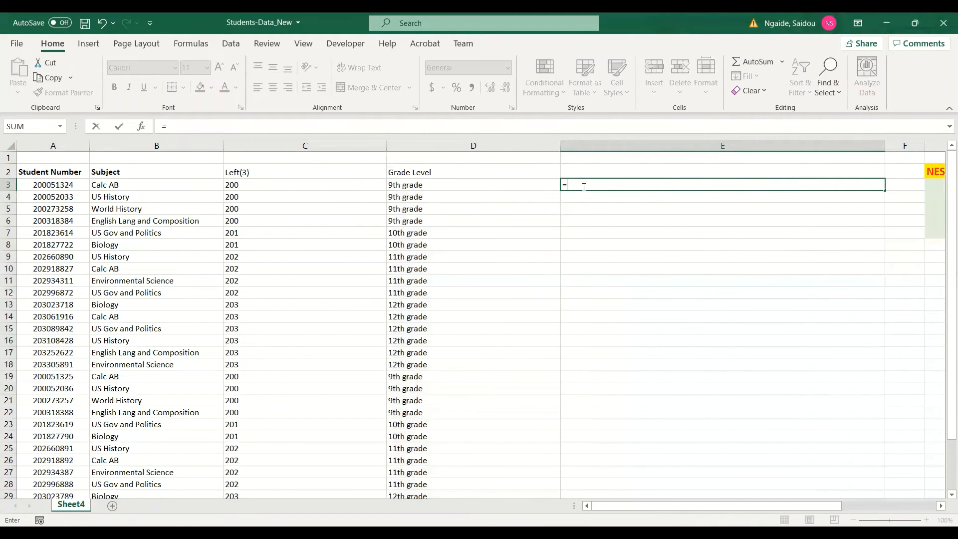
{"action": "type", "text": "if("}
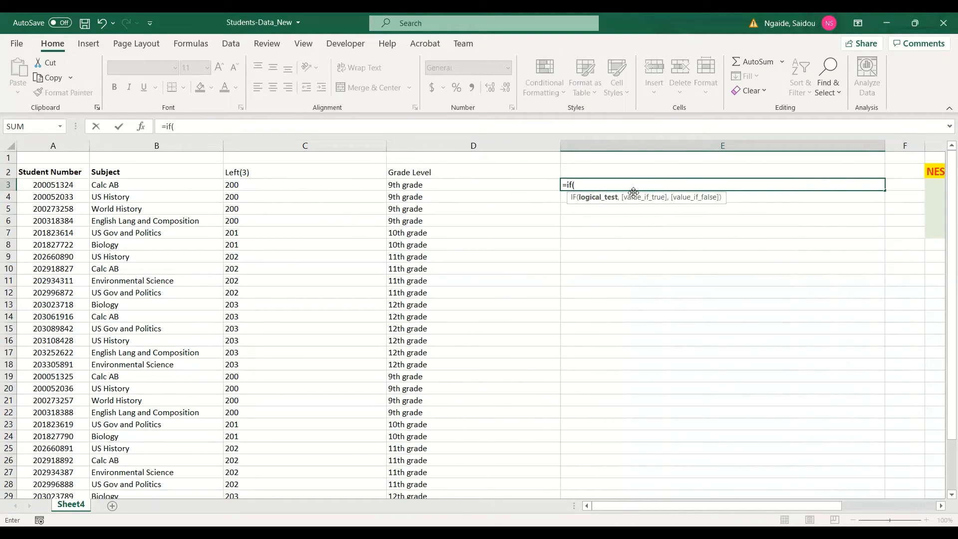
{"action": "type", "text": "left("}
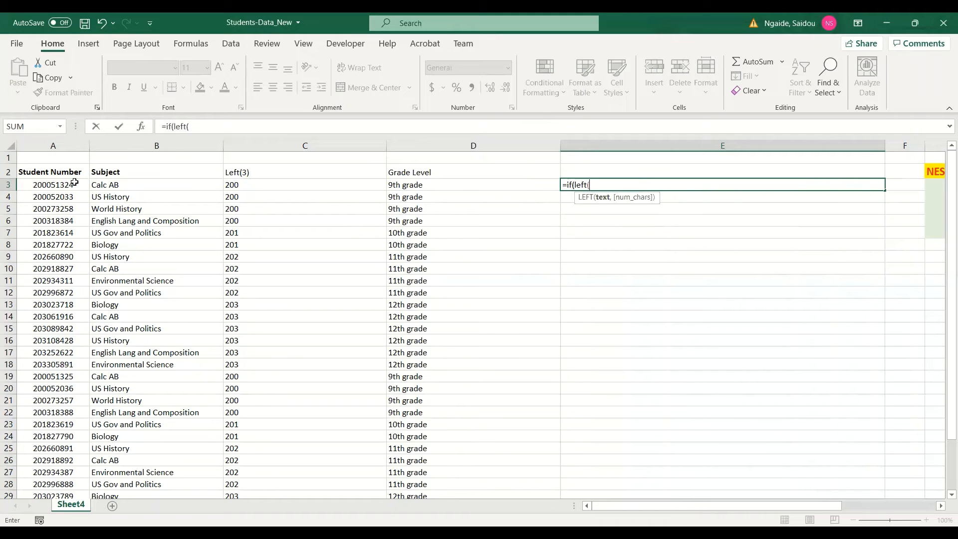
{"action": "left_click", "coordinate": [65, 184]}
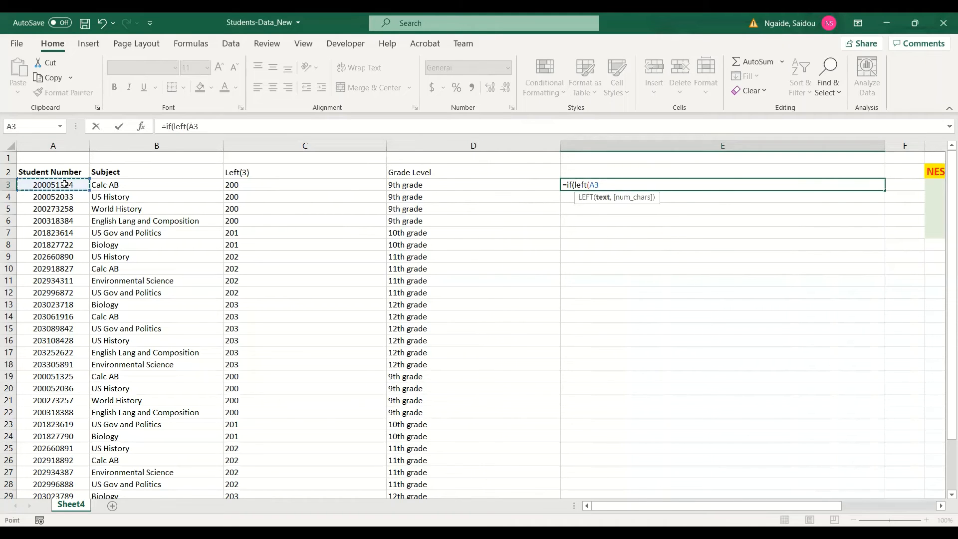
{"action": "type", "text": ",3)"}
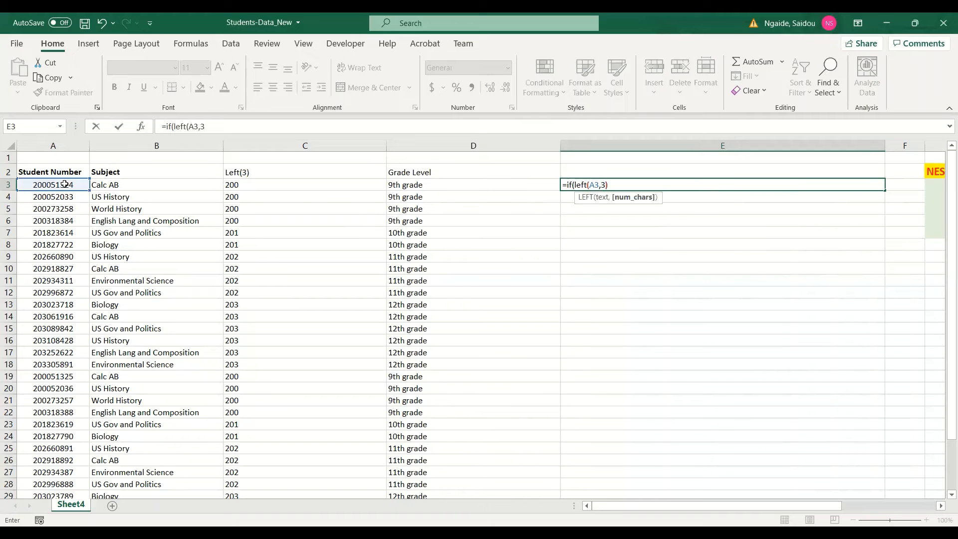
{"action": "type", "text": "=\"200"}
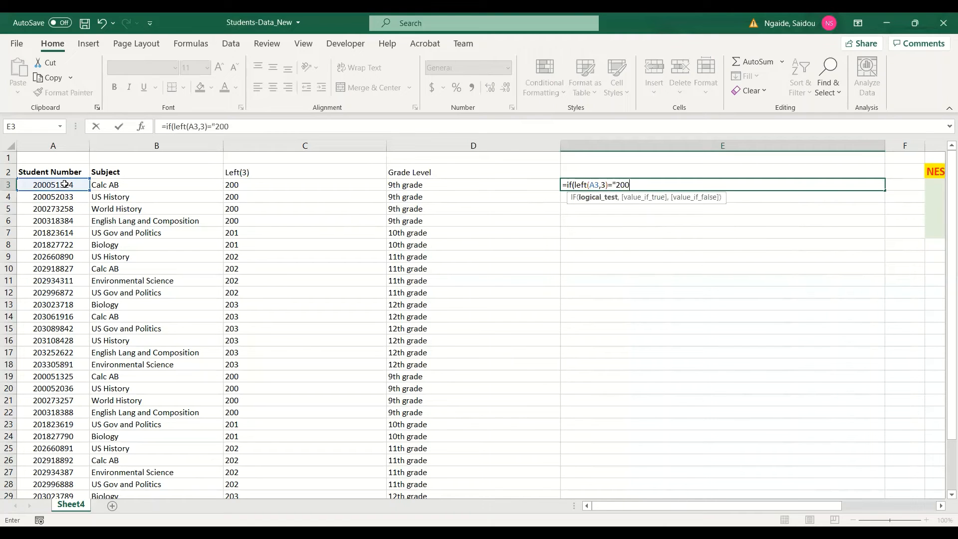
{"action": "type", "text": "\", 10"}
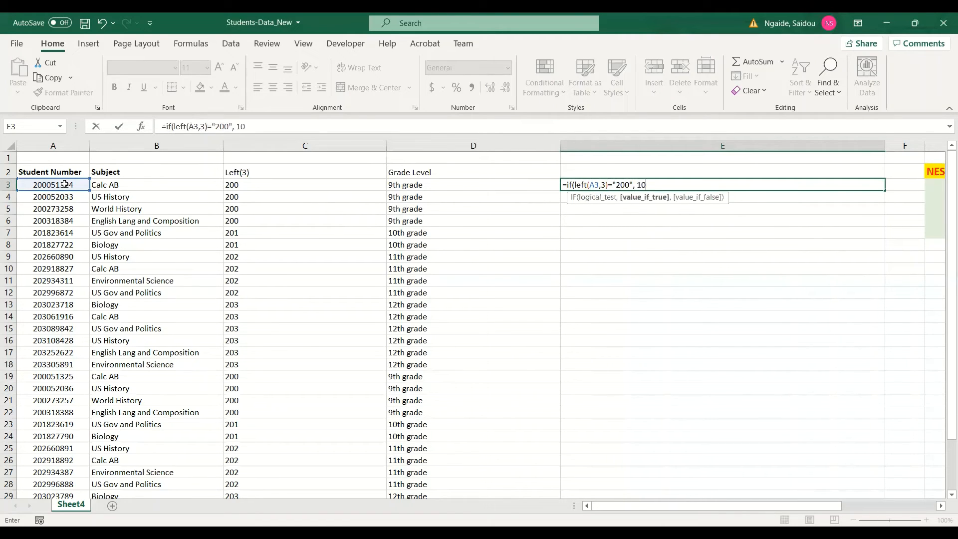
{"action": "type", "text": "t"}
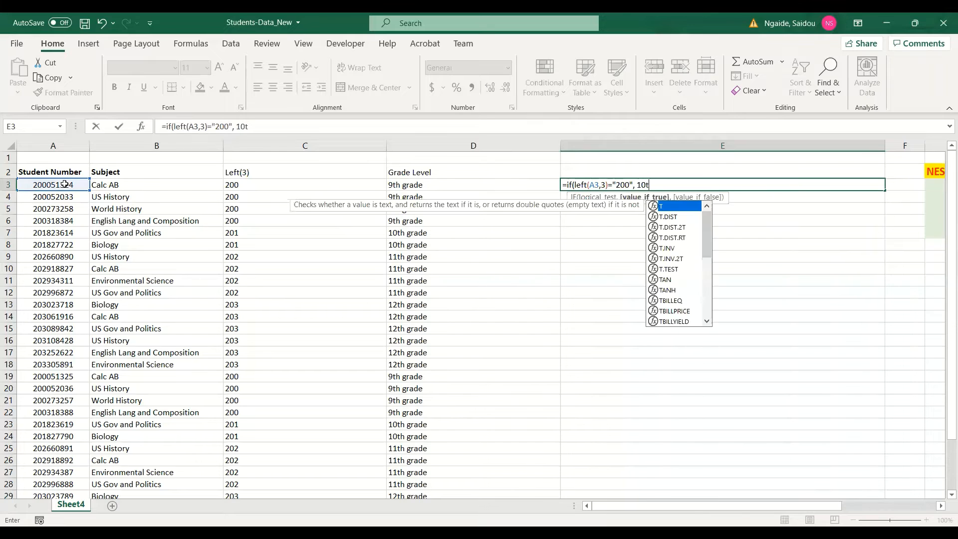
Step: Continue E3's formula so the test compares against "200" and returns "9th grade" when true
{"action": "key", "text": "BackSpace"}
{"action": "key", "text": "BackSpace"}
{"action": "key", "text": "BackSpace"}
{"action": "type", "text": "9"}
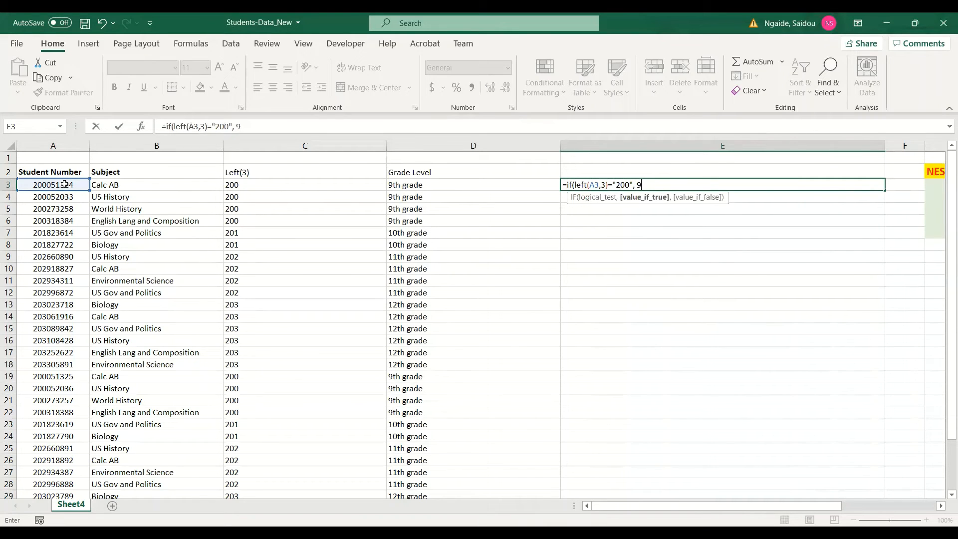
{"action": "key", "text": "BackSpace"}
{"action": "type", "text": "\""}
{"action": "type", "text": "9th gradde\""}
{"action": "key", "text": "BackSpace"}
{"action": "key", "text": "BackSpace"}
{"action": "key", "text": "BackSpace"}
{"action": "type", "text": "e\","}
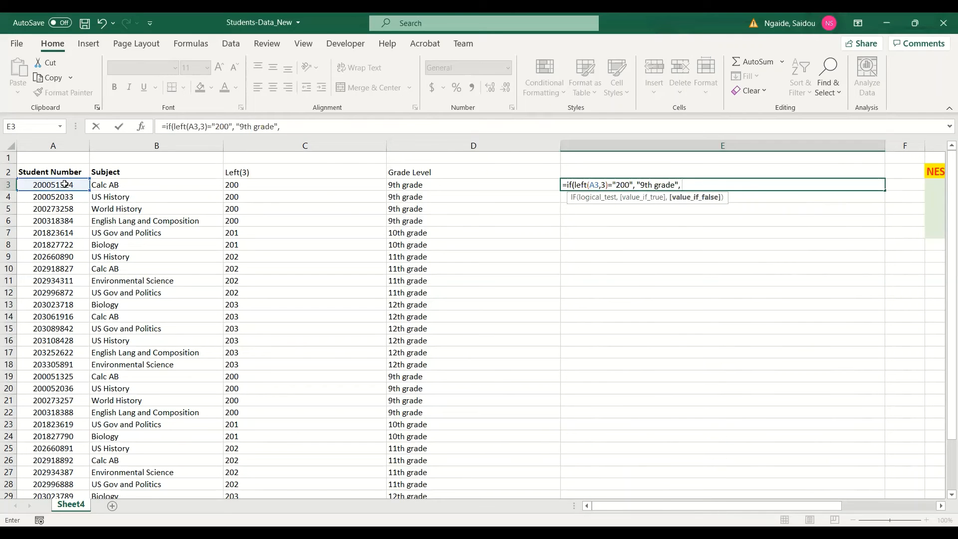
{"action": "type", "text": " if ("}
Step: Nest a second IF testing whether LEFT of A3 with 3 characters equals "201", returning "10th grade", and open a third IF
{"action": "type", "text": "left("}
{"action": "left_click", "coordinate": [62, 184]}
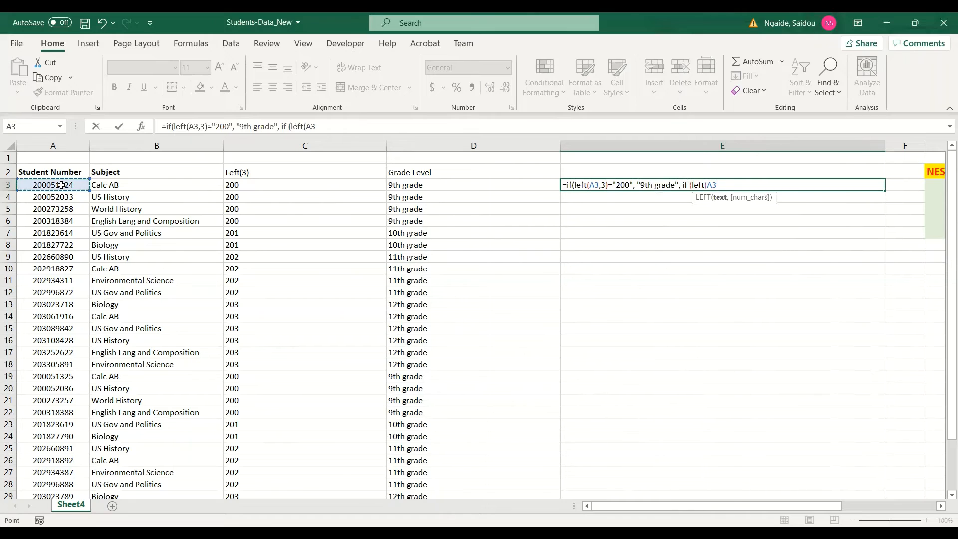
{"action": "type", "text": ",3)"}
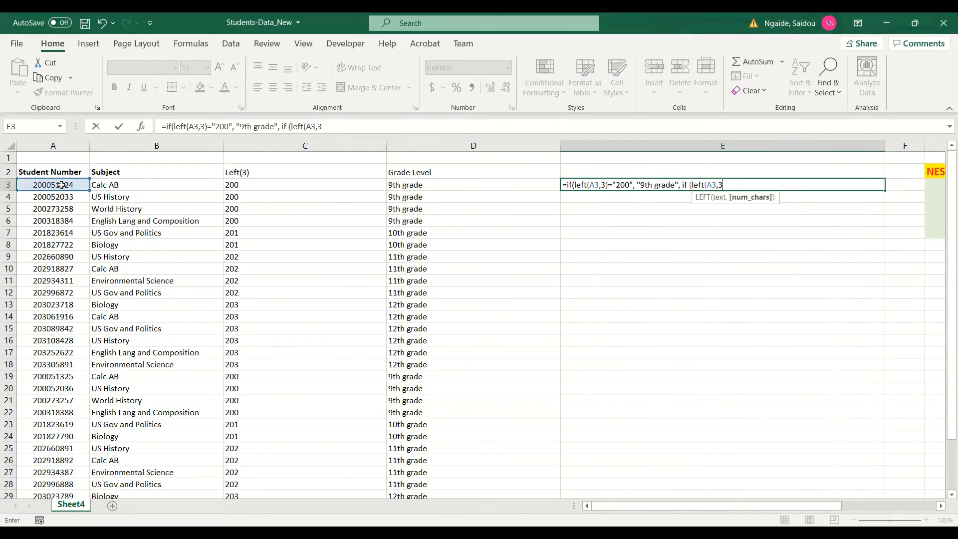
{"action": "type", "text": "="}
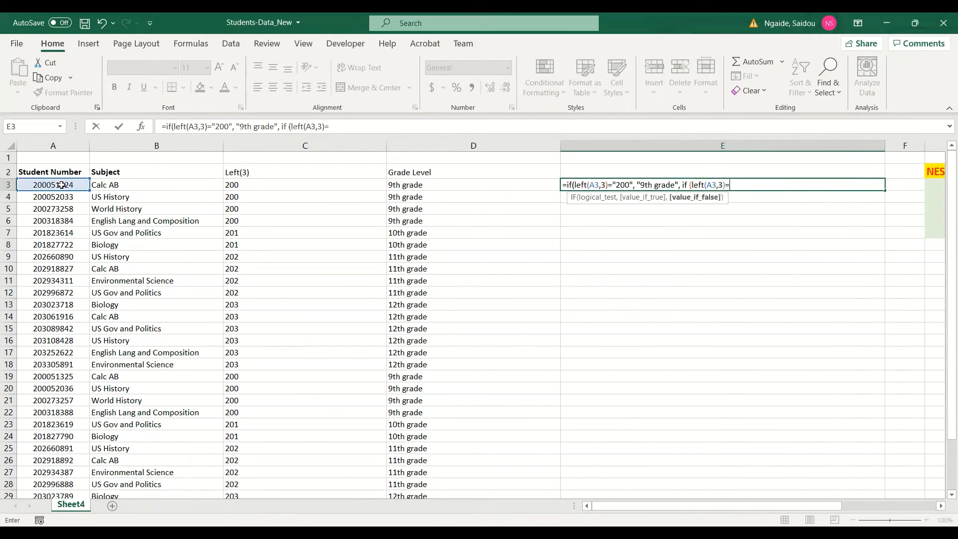
{"action": "type", "text": "\"201\","}
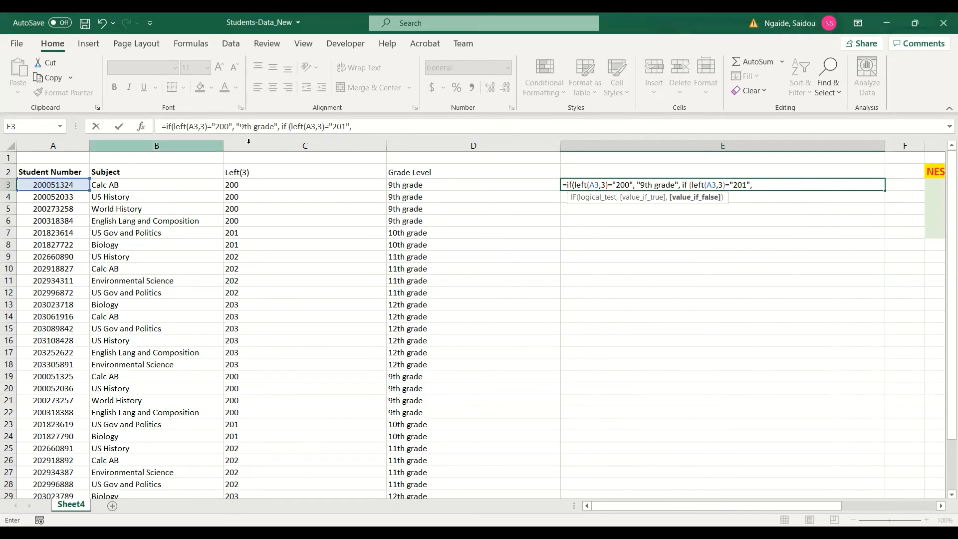
{"action": "left_click", "coordinate": [362, 122]}
{"action": "type", "text": "\""}
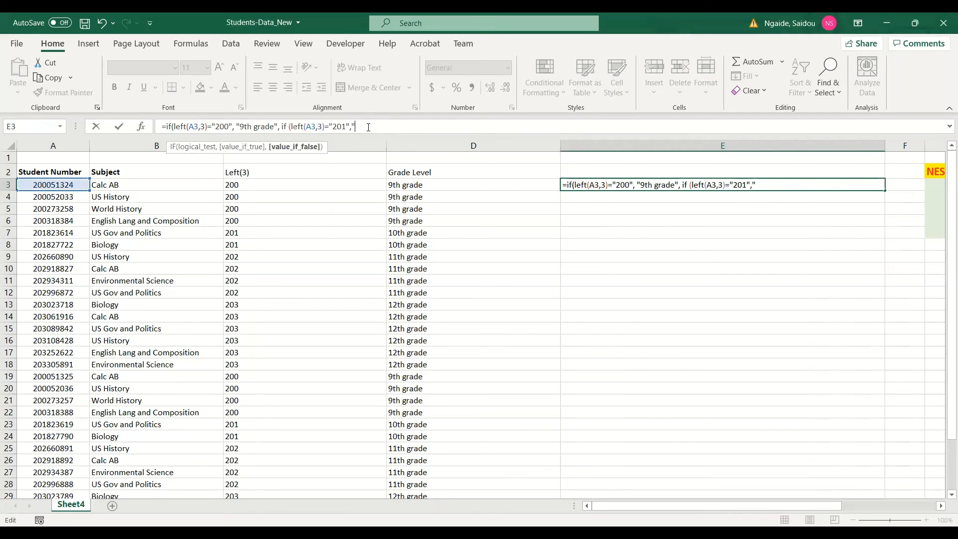
{"action": "type", "text": "10th grade\", if("}
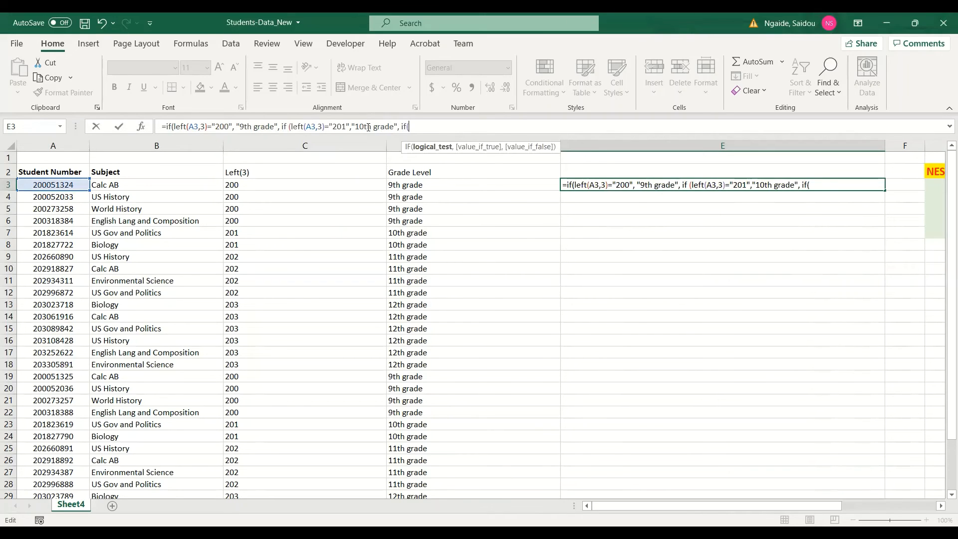
{"action": "type", "text": "left(A3,2"}
Step: Make the third IF test whether LEFT(A3,3) equals "202", returning "11th grade"
{"action": "key", "text": "BackSpace"}
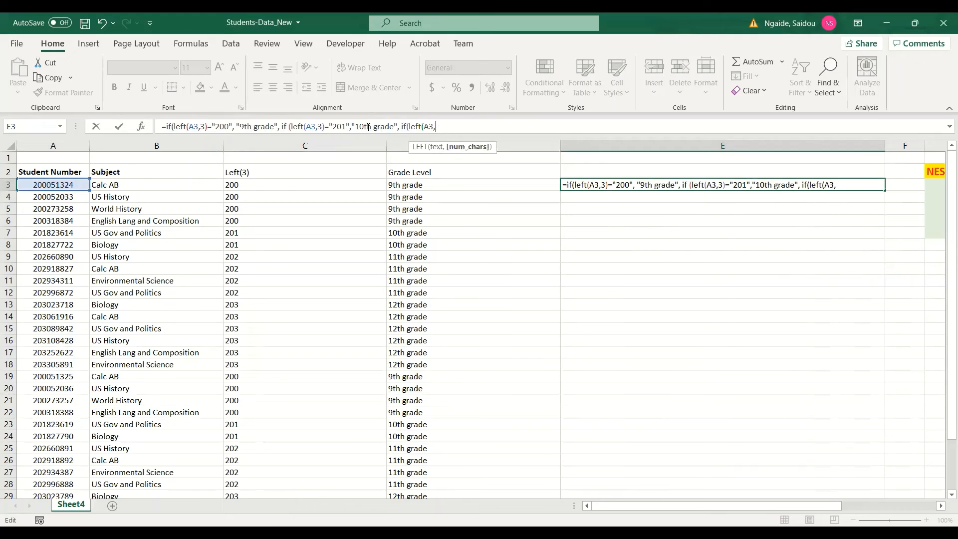
{"action": "type", "text": "3)=\""}
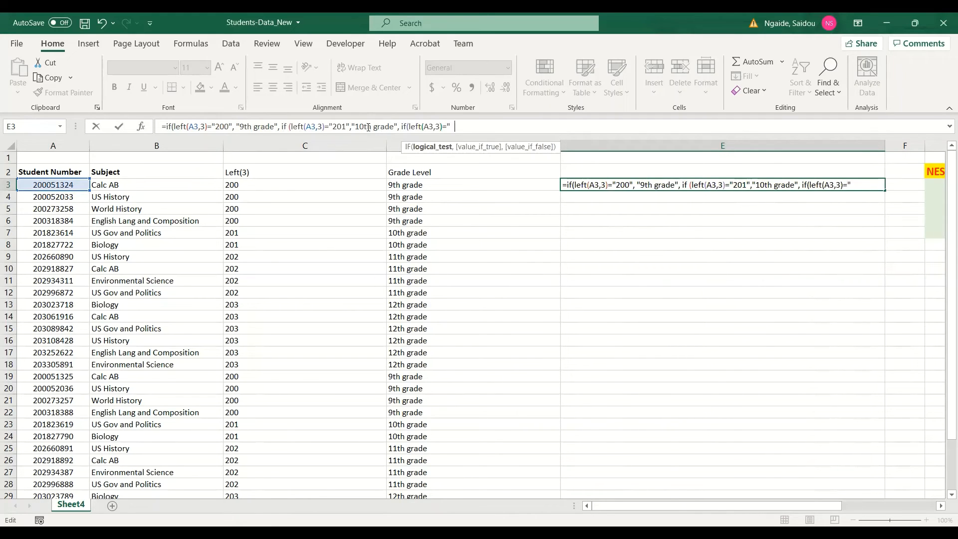
{"action": "type", "text": "202\",\"11"}
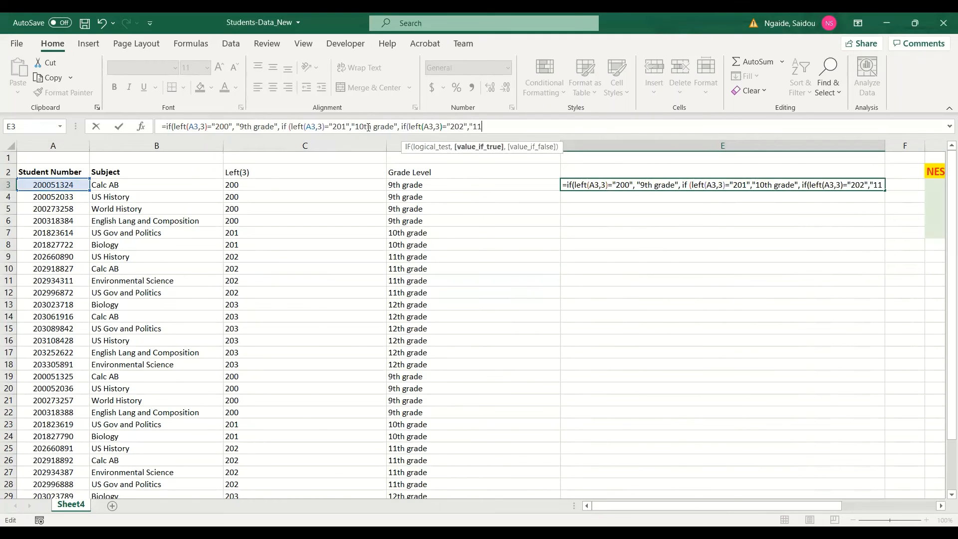
{"action": "type", "text": "th grade\", if("}
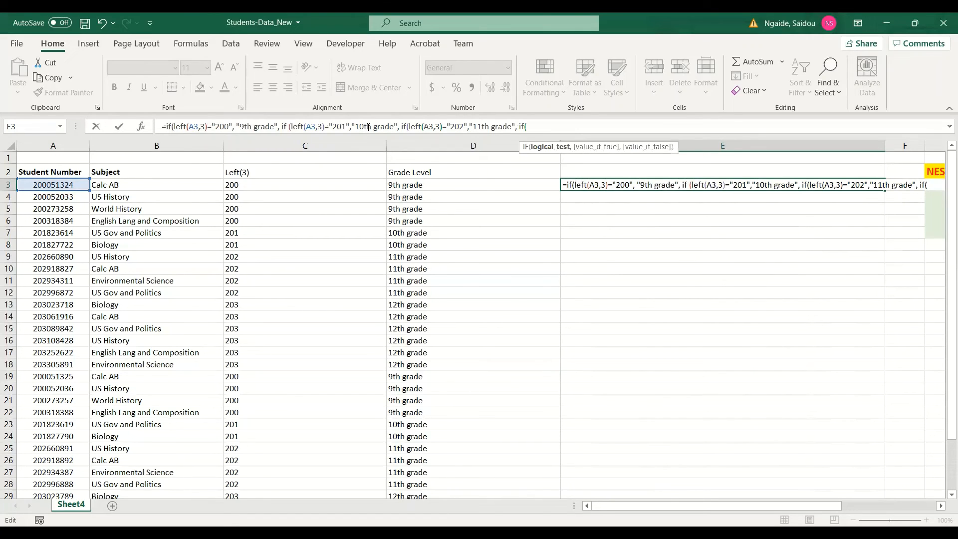
{"action": "type", "text": "left("}
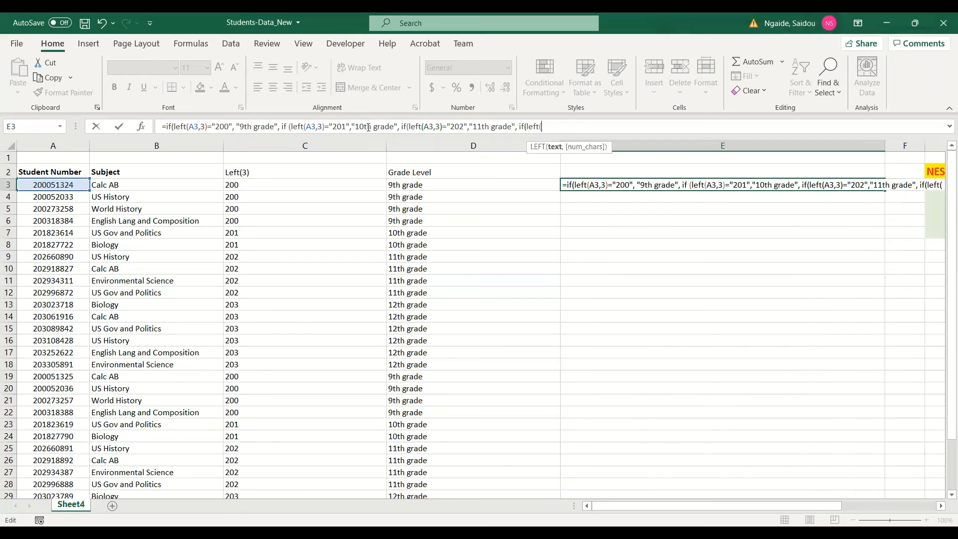
{"action": "type", "text": "A"}
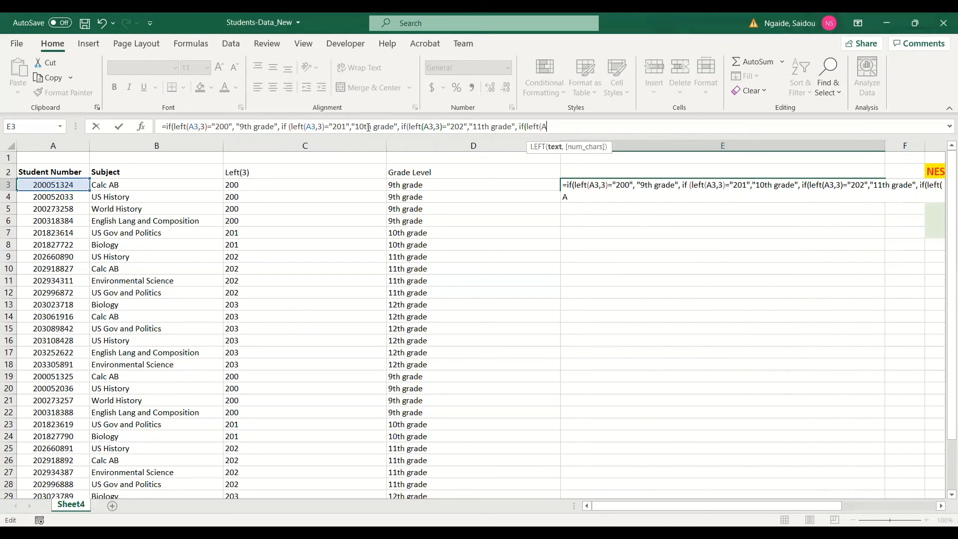
{"action": "type", "text": "3,3)"}
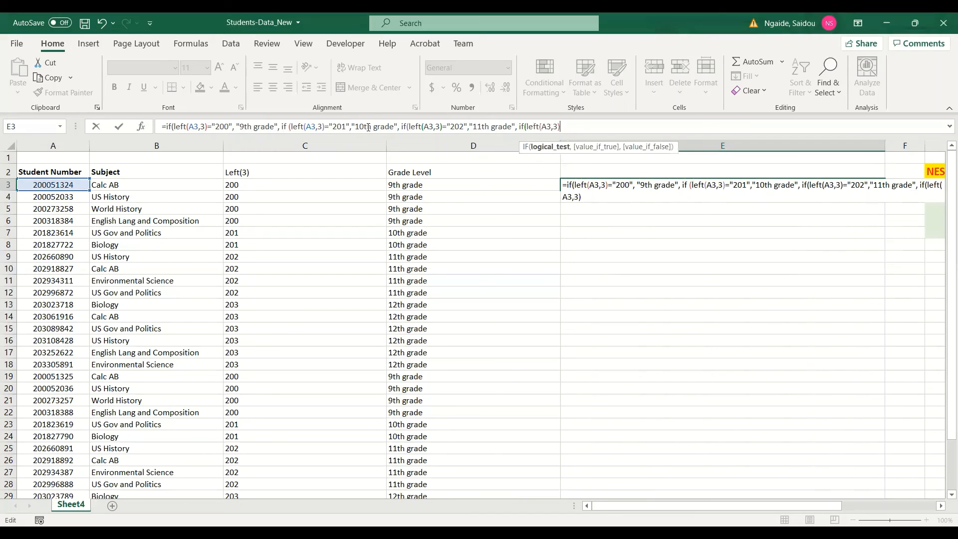
{"action": "type", "text": "=\""}
{"action": "type", "text": "203"}
Step: Add a fourth IF testing LEFT(A3,3) against "203" returning "12th grade", close all parentheses, commit and accept the suggested correction
{"action": "type", "text": ",\"12th grade"}
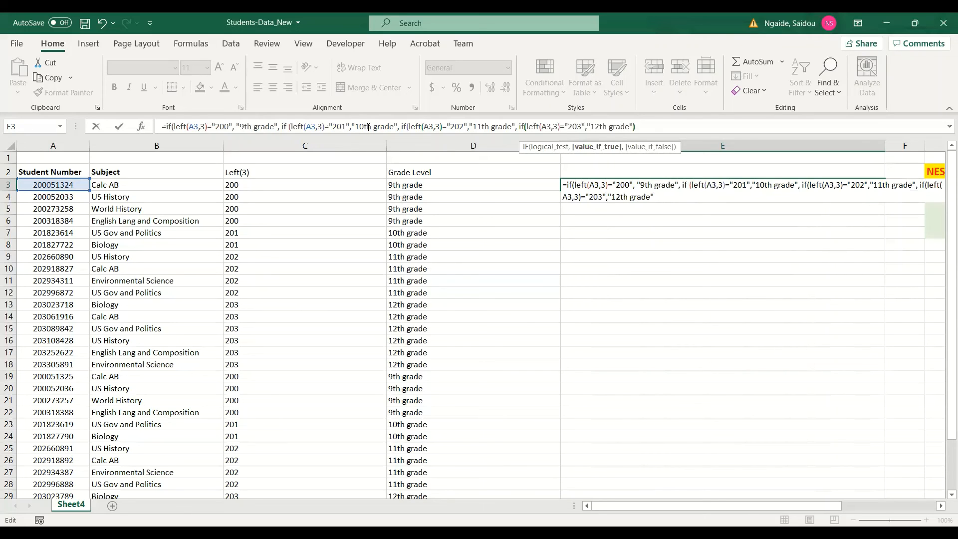
{"action": "type", "text": "\")))"}
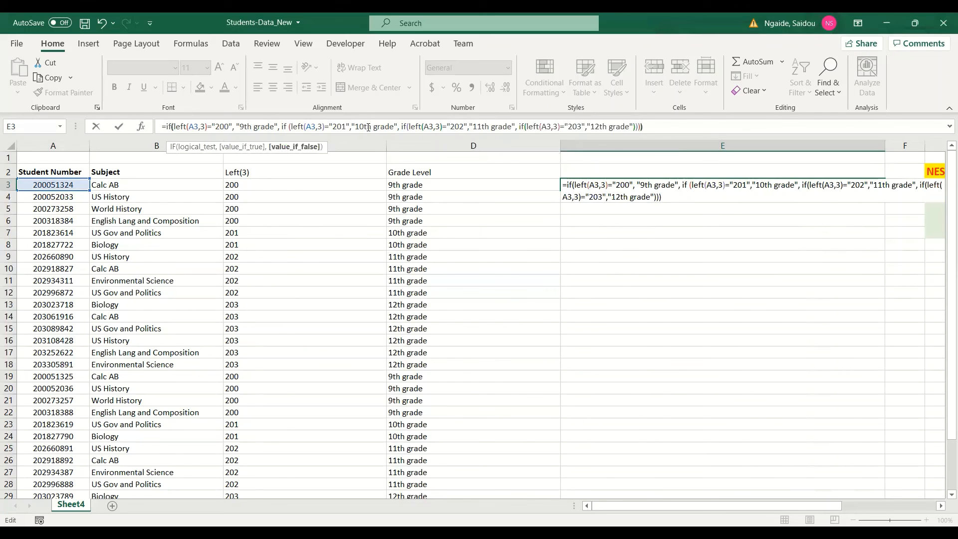
{"action": "key", "text": "Return"}
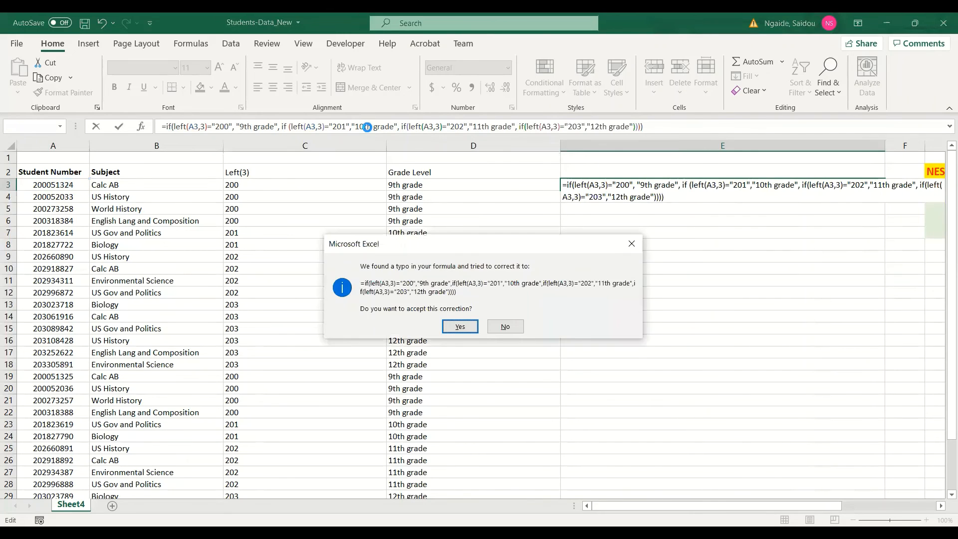
{"action": "key", "text": "Return"}
{"action": "left_click", "coordinate": [647, 187]}
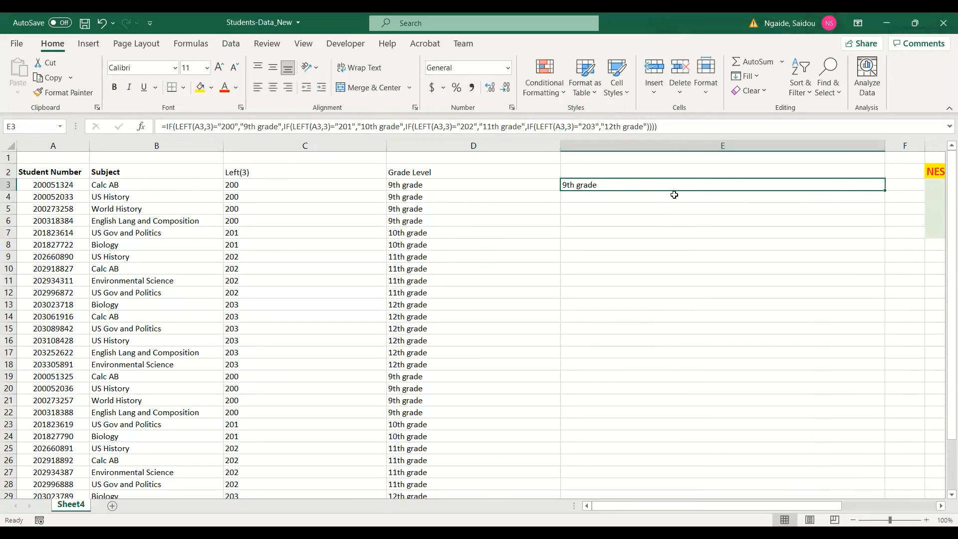
Step: Fill the LEFT-within-IF formula from E3 down column E for all students
{"action": "double_click", "coordinate": [886, 190]}
{"action": "scroll", "coordinate": [661, 381], "scroll_direction": "down", "scroll_amount": 3}
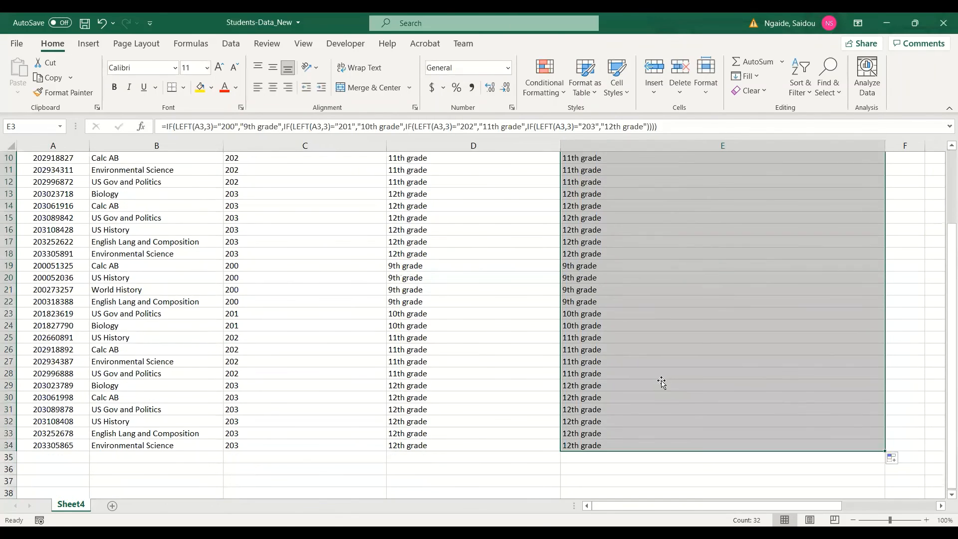
{"action": "scroll", "coordinate": [661, 380], "scroll_direction": "up", "scroll_amount": 3}
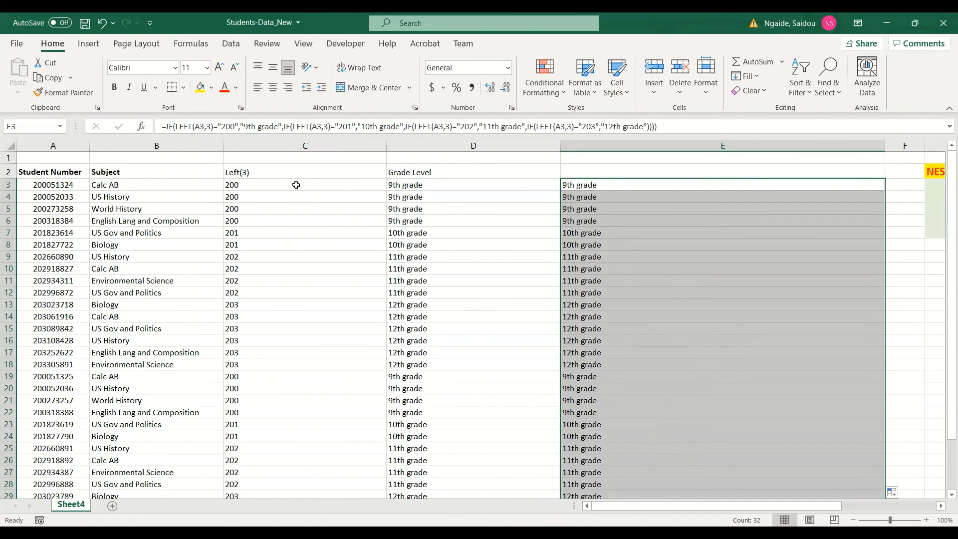
Step: Open E3's formula in the formula bar to review it, then leave without changes
{"action": "left_click", "coordinate": [590, 184]}
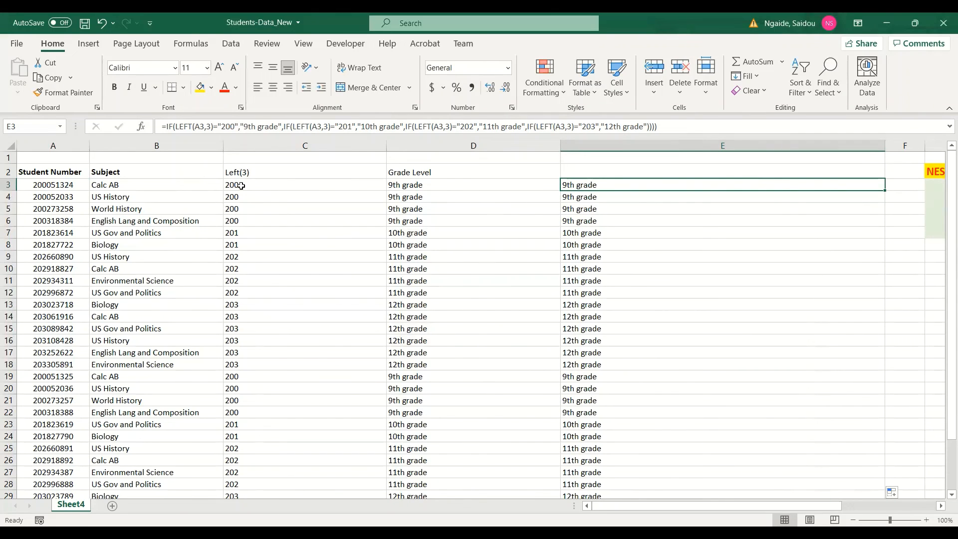
{"action": "left_click", "coordinate": [602, 128]}
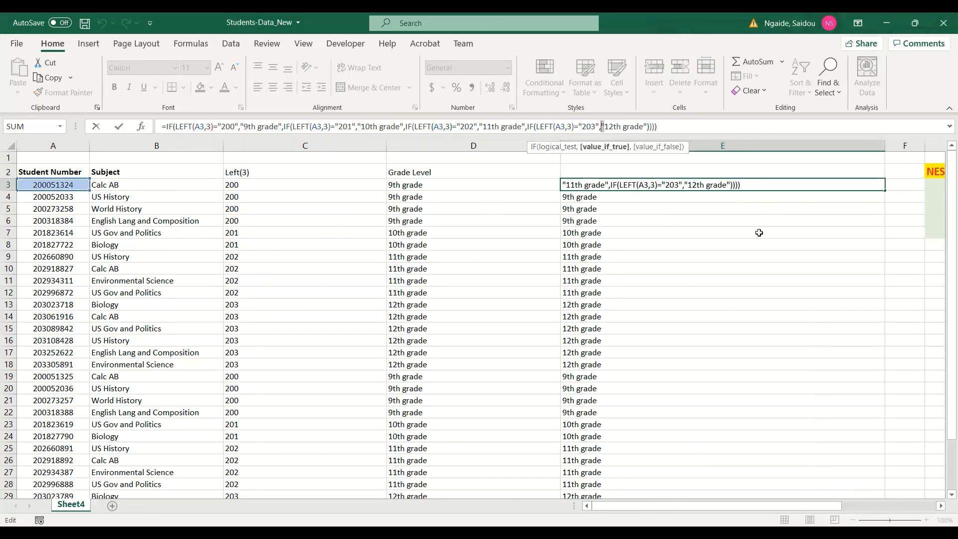
{"action": "key", "text": "Escape"}
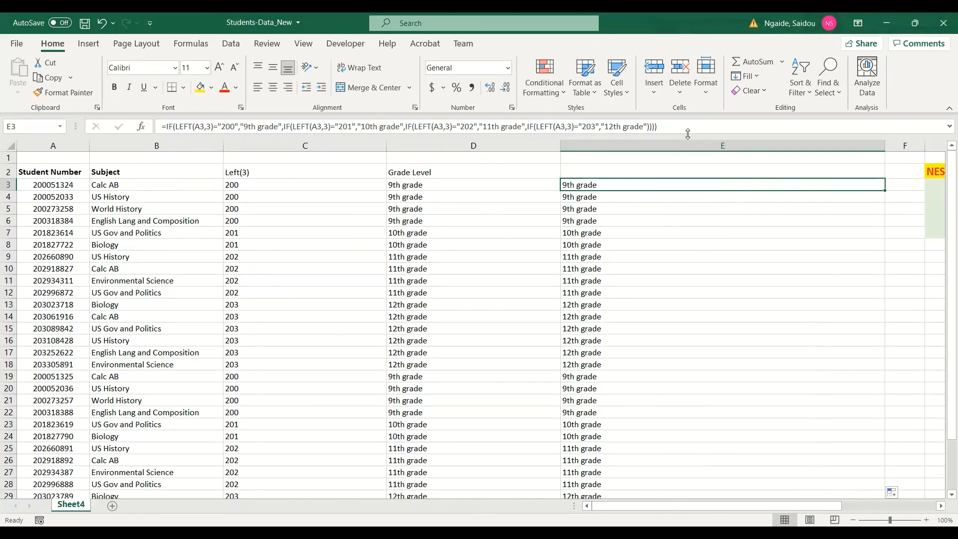